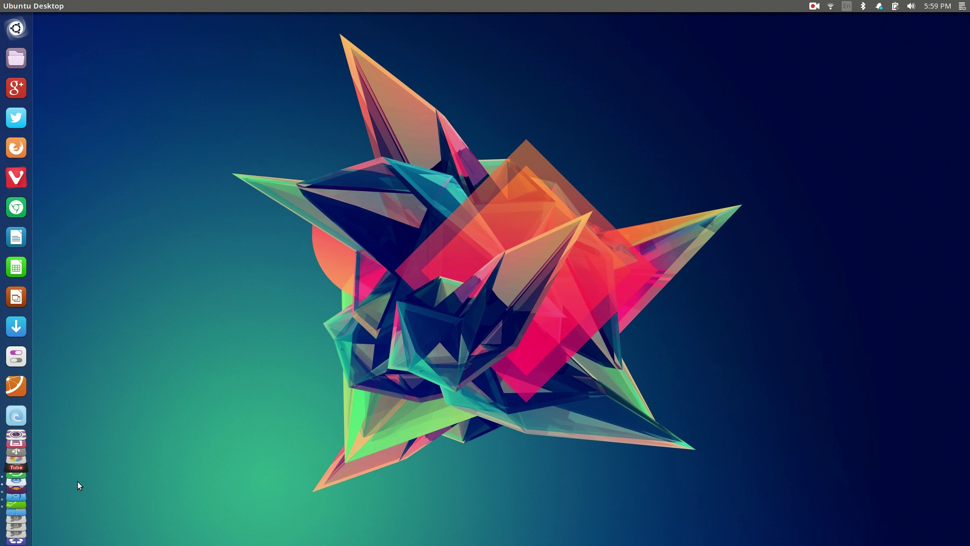
Step: Open the Empathy contact list, move its window clear of the desktop edge, and look through the contacts
left_click(19, 487)
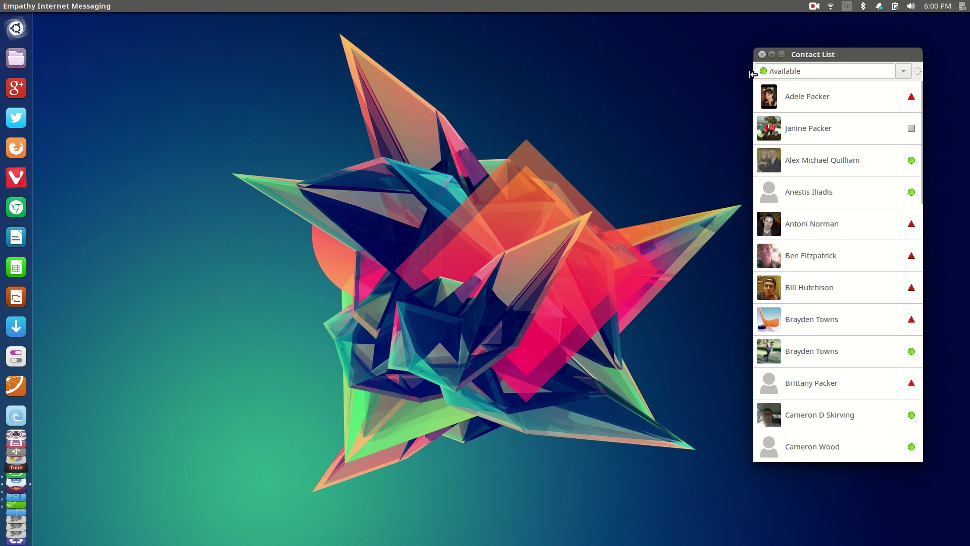
left_click_drag(793, 55, 636, 59)
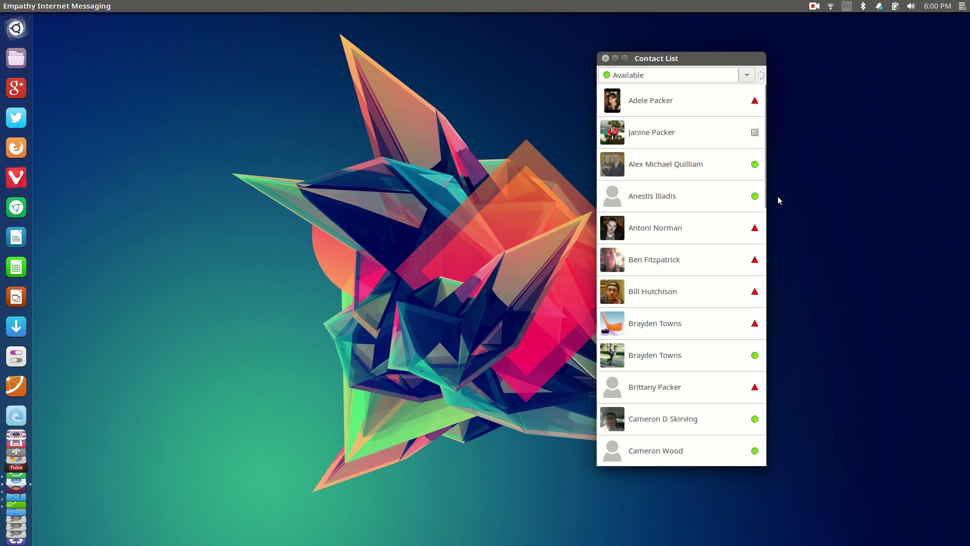
mouse_move(769, 174)
left_click_drag(772, 177, 784, 104)
scroll(661, 230, "down", 7)
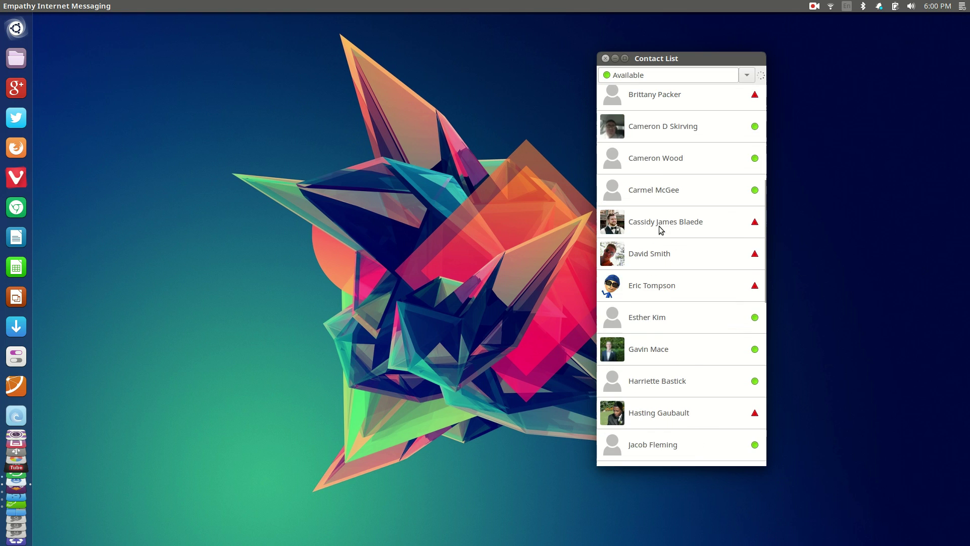
scroll(661, 230, "down", 10)
scroll(664, 230, "up", 17)
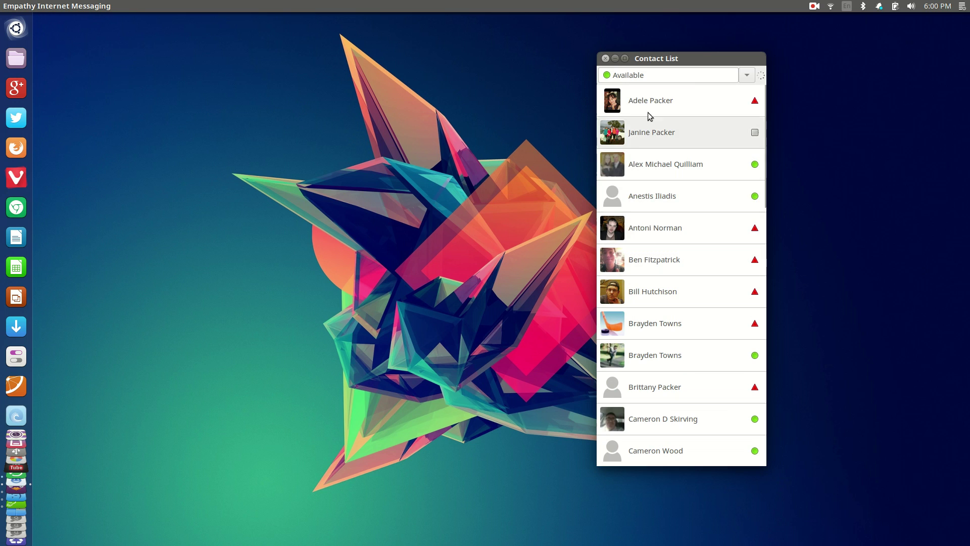
left_click(47, 6)
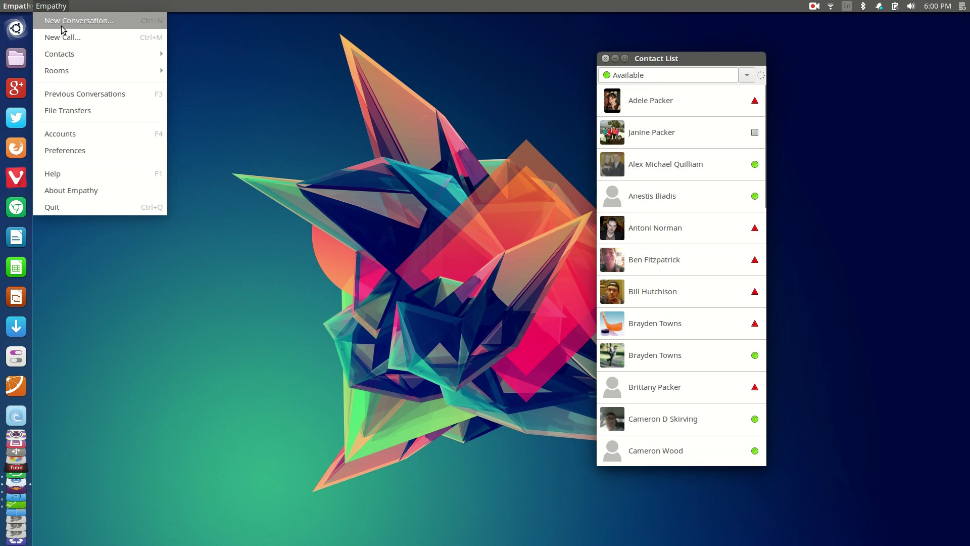
left_click(75, 135)
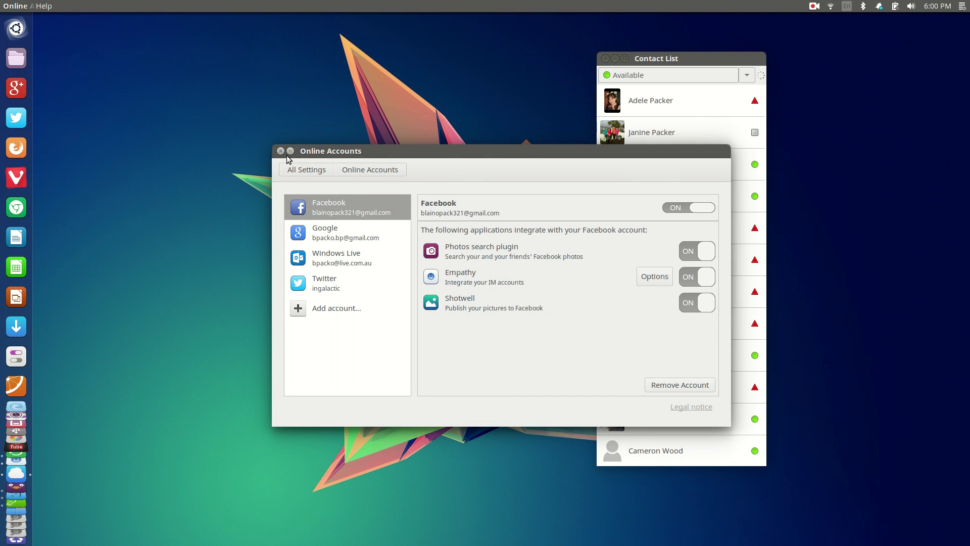
left_click(281, 151)
Step: Reposition the Contact List window on the desktop and close it
left_click_drag(682, 60, 698, 69)
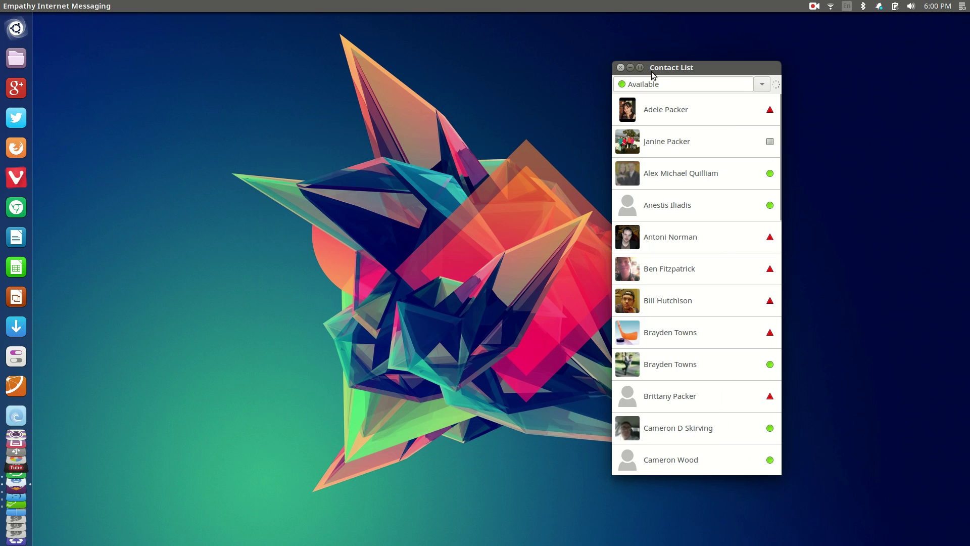
left_click_drag(652, 70, 793, 42)
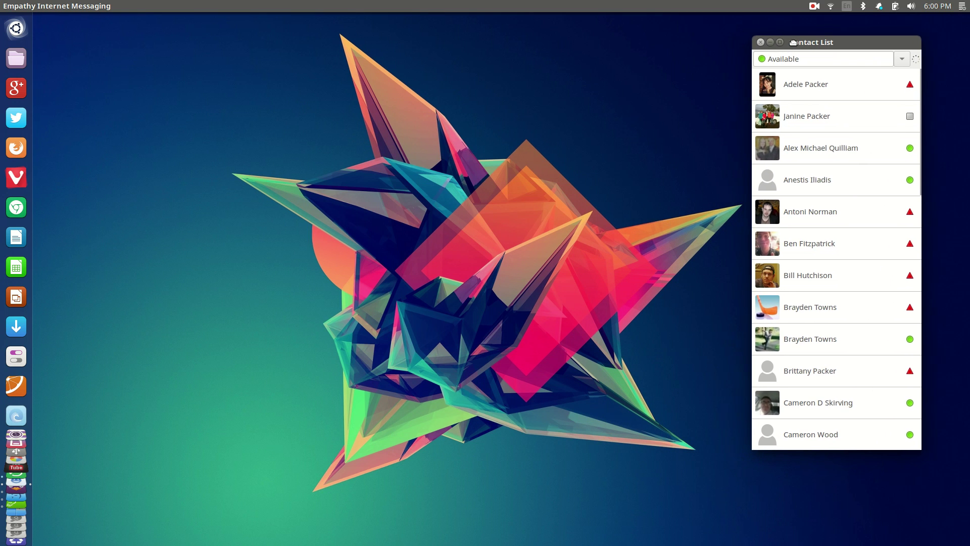
left_click(761, 42)
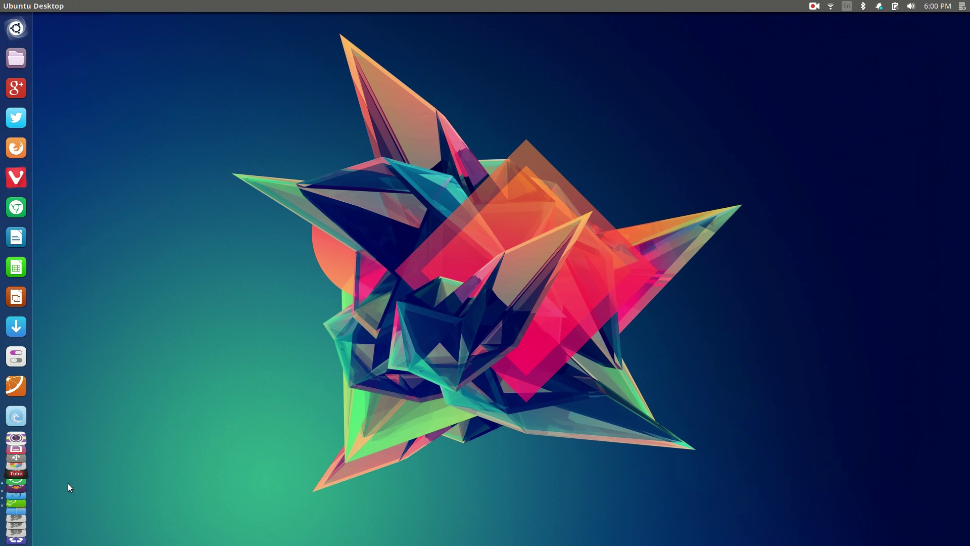
Step: Relaunch Empathy by searching the Dash for "emp" and look through its contact list
key("super")
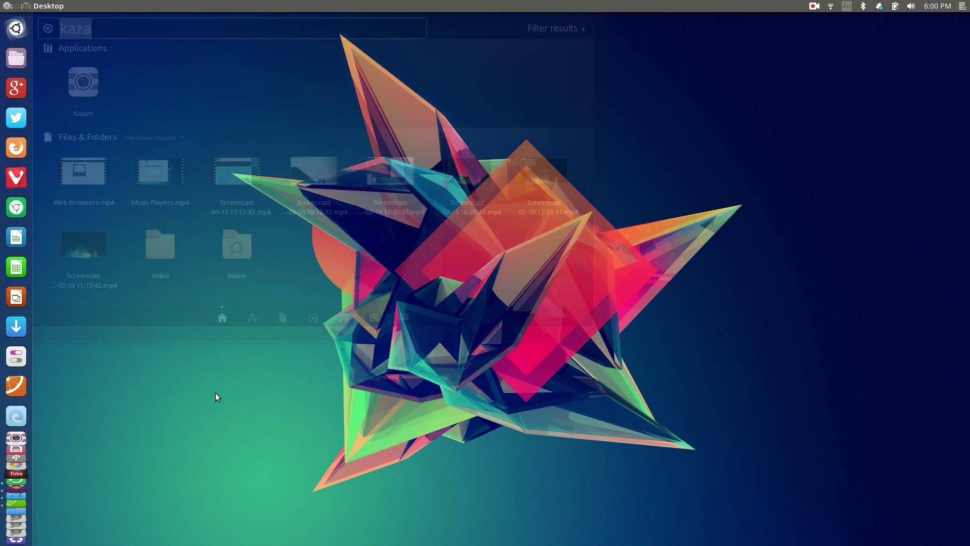
type("emp")
key("Return")
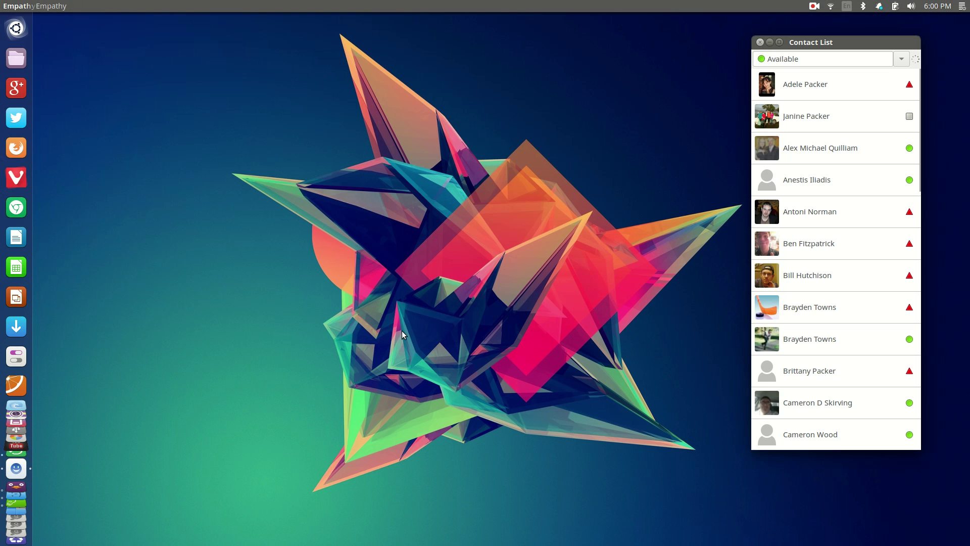
scroll(822, 184, "down", 5)
scroll(862, 247, "down", 8)
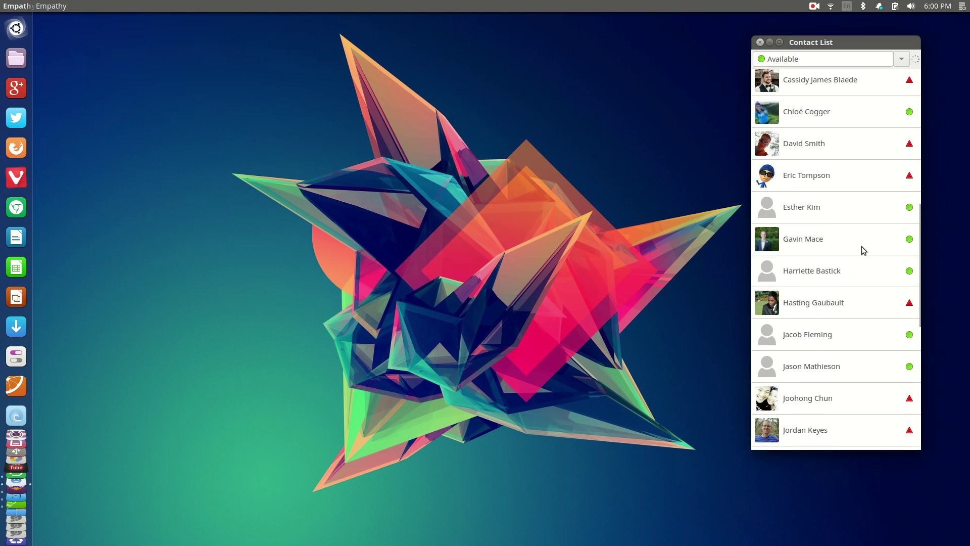
scroll(862, 247, "up", 13)
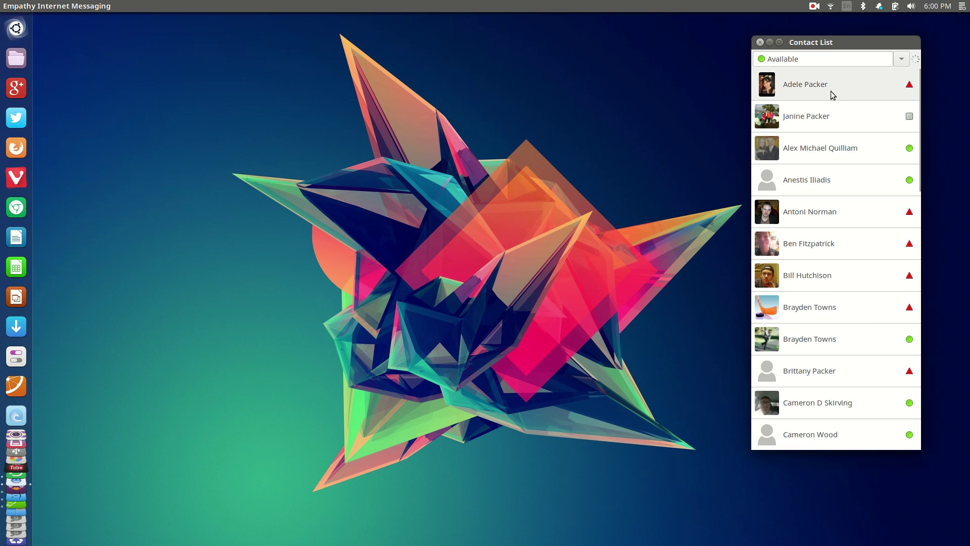
Step: Open a chat window with the first contact in the list and look over its available menus
double_click(830, 91)
left_click_drag(798, 297, 411, 117)
left_click(64, 6)
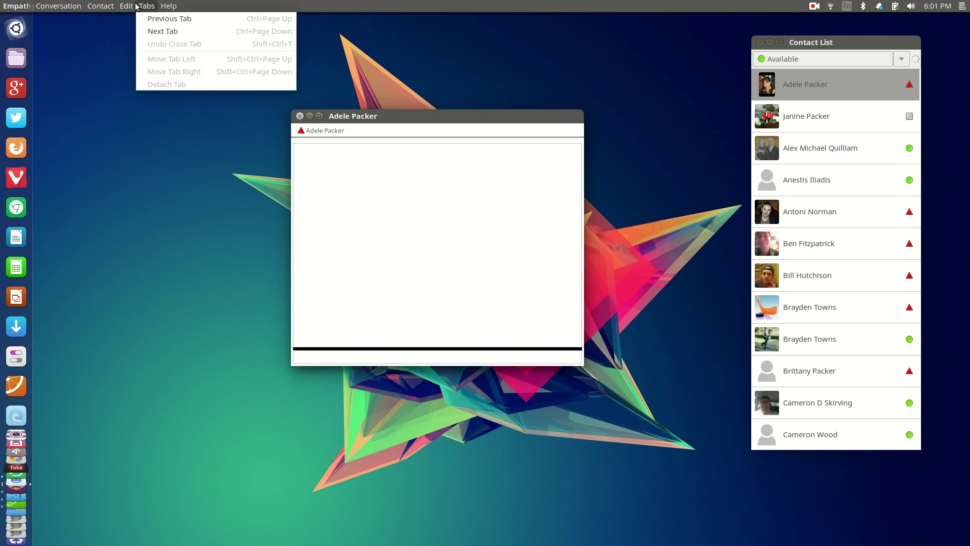
left_click(99, 133)
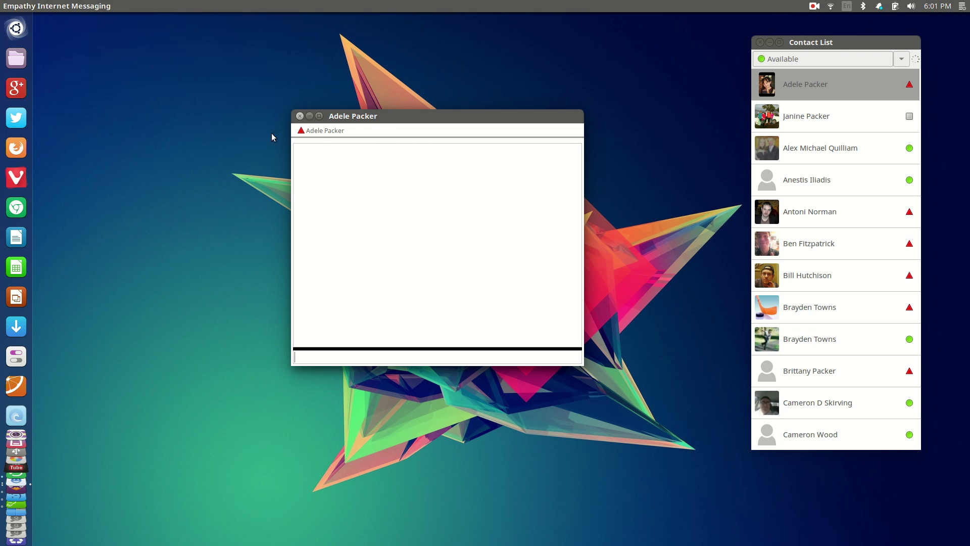
Step: Place the chat window beside the Contact List and close both Empathy windows
left_click_drag(390, 120, 374, 137)
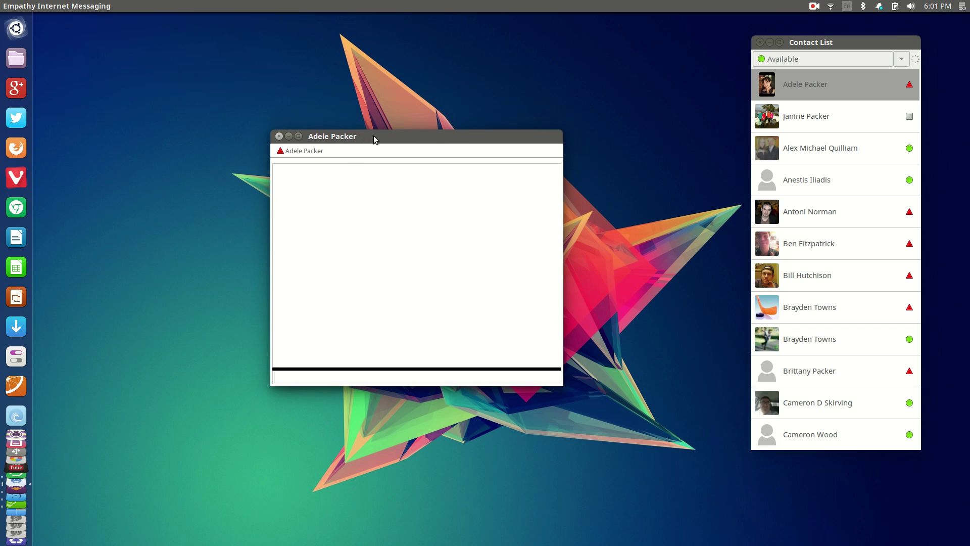
left_click(827, 43)
left_click(518, 136)
left_click_drag(371, 132, 549, 54)
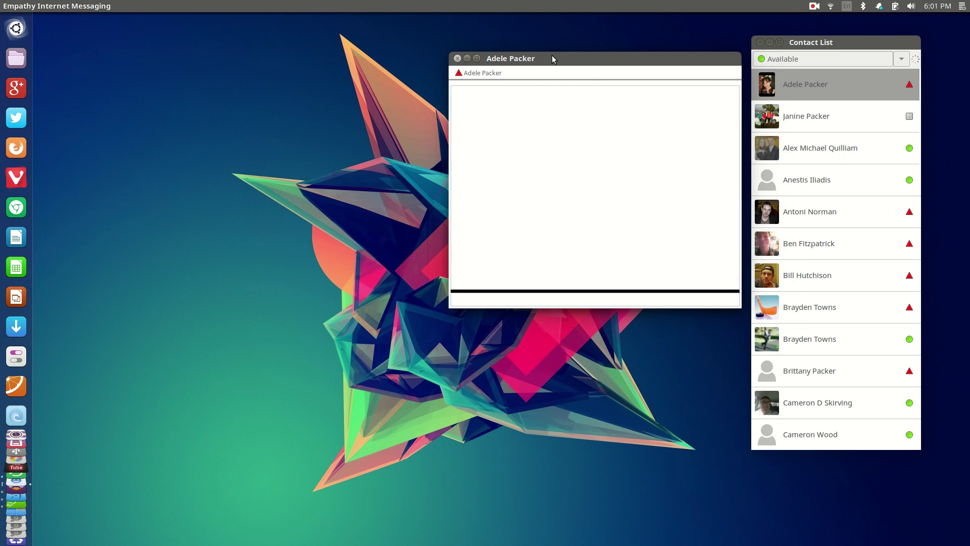
left_click(457, 58)
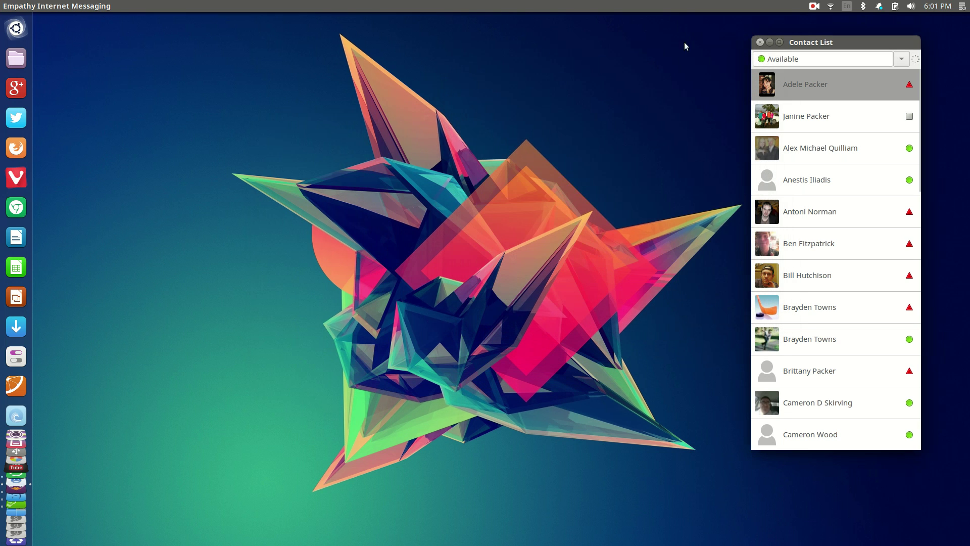
left_click(759, 44)
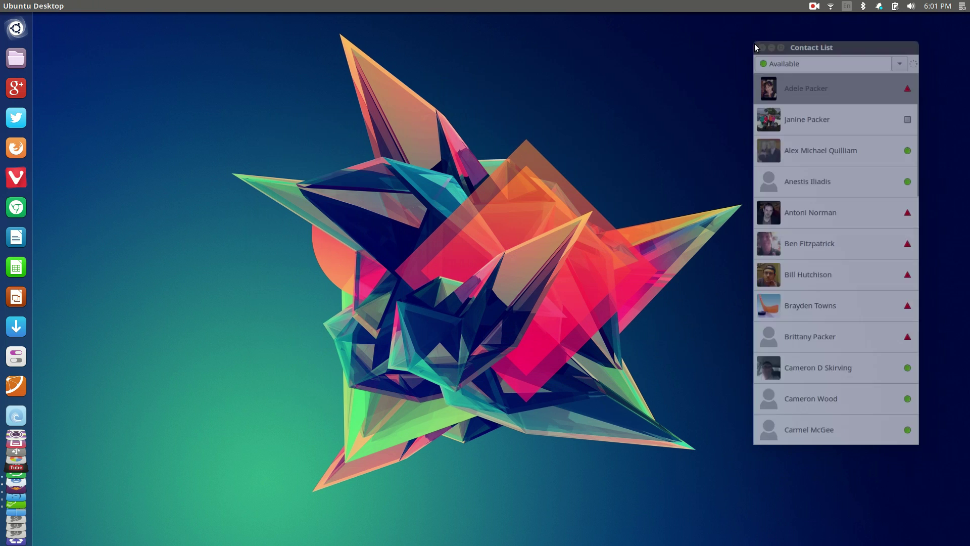
Step: Switch to the workspace containing Kopete and look through its contact list
key("ctrl+alt+Down")
key("ctrl+alt+Left")
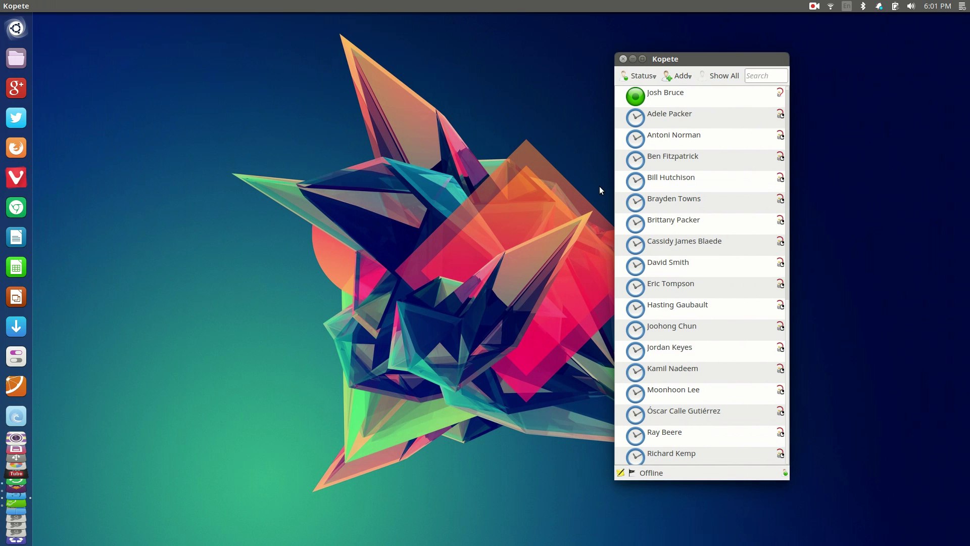
scroll(684, 238, "down", 5)
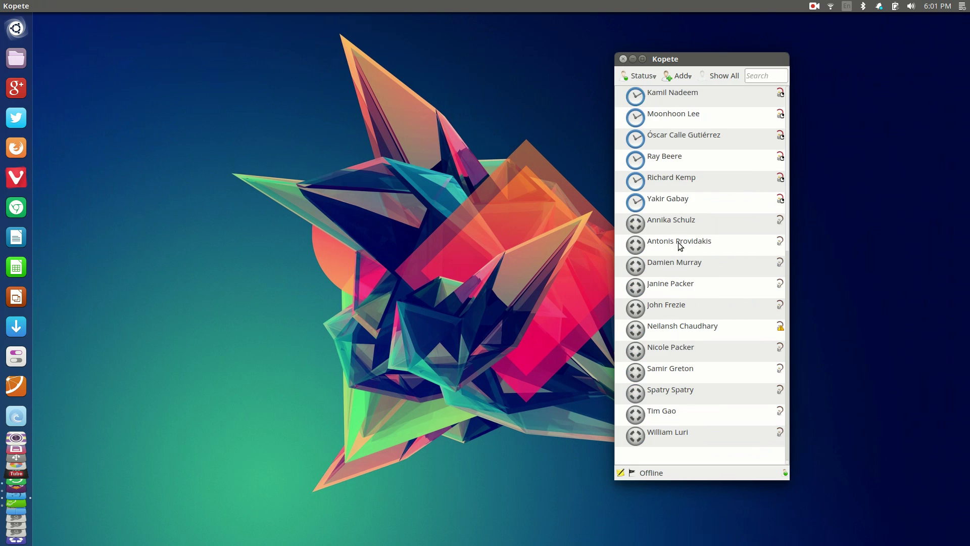
scroll(685, 238, "up", 5)
scroll(686, 237, "down", 5)
scroll(688, 237, "up", 5)
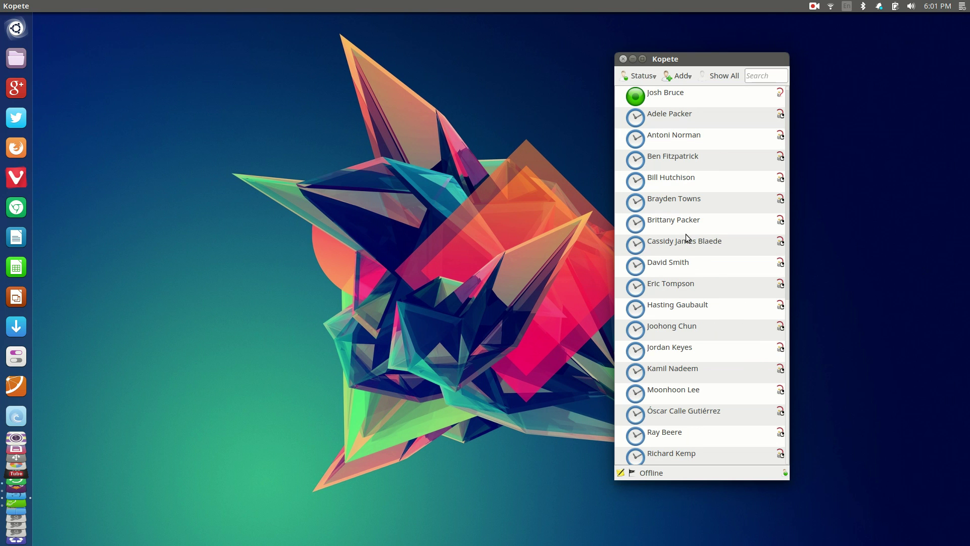
Step: Open Kopete's configuration, move the dialog beside the contact list, and review the Status, Behavior and Chat Window settings
left_click(87, 6)
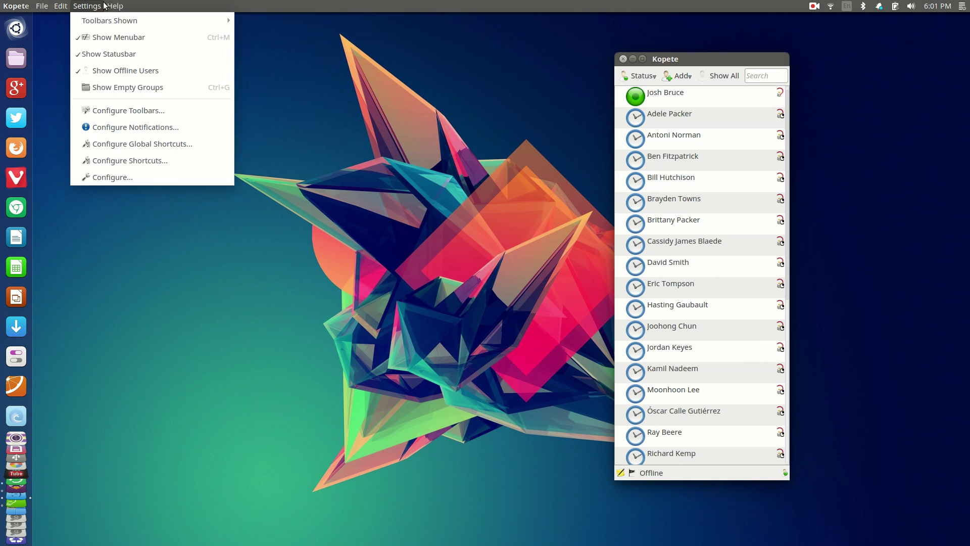
mouse_move(68, 7)
left_click(127, 180)
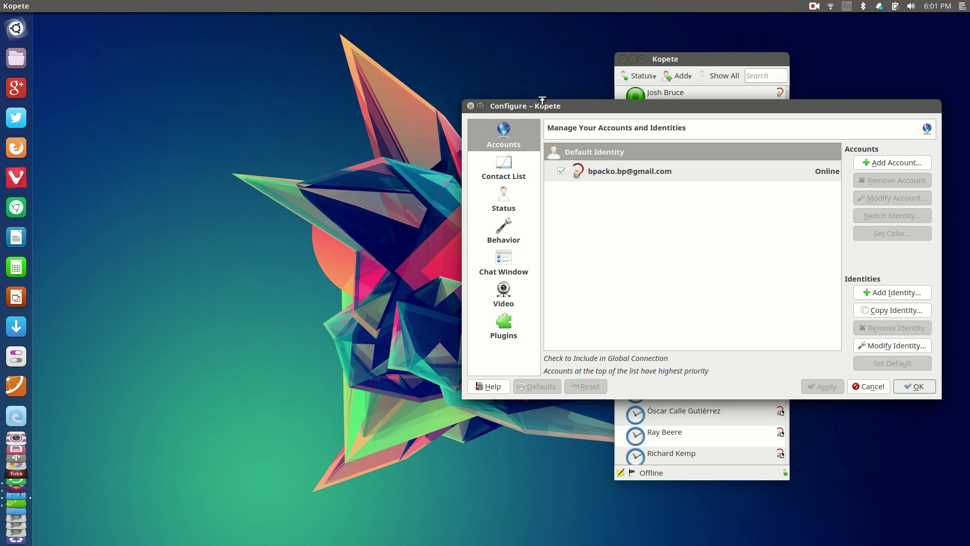
left_click_drag(557, 108, 229, 138)
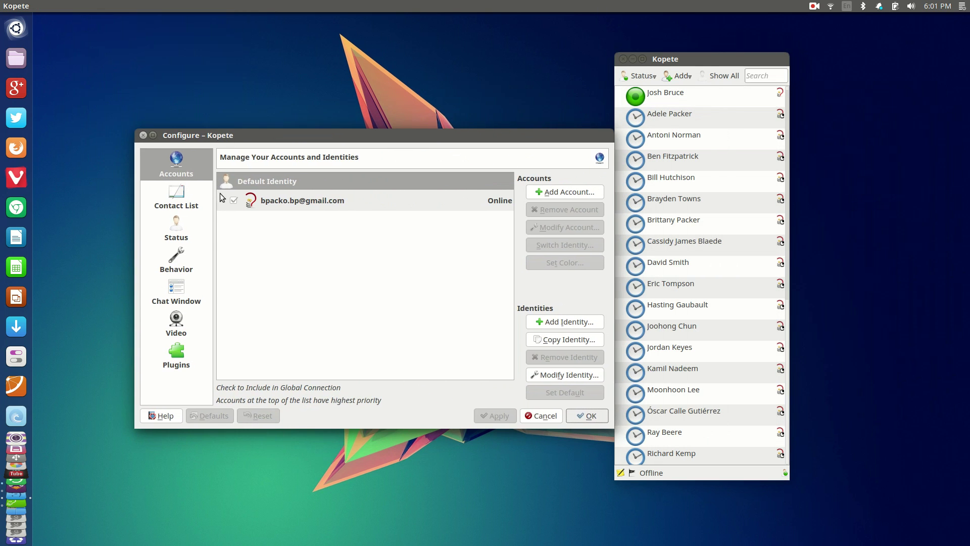
left_click(183, 207)
left_click(185, 215)
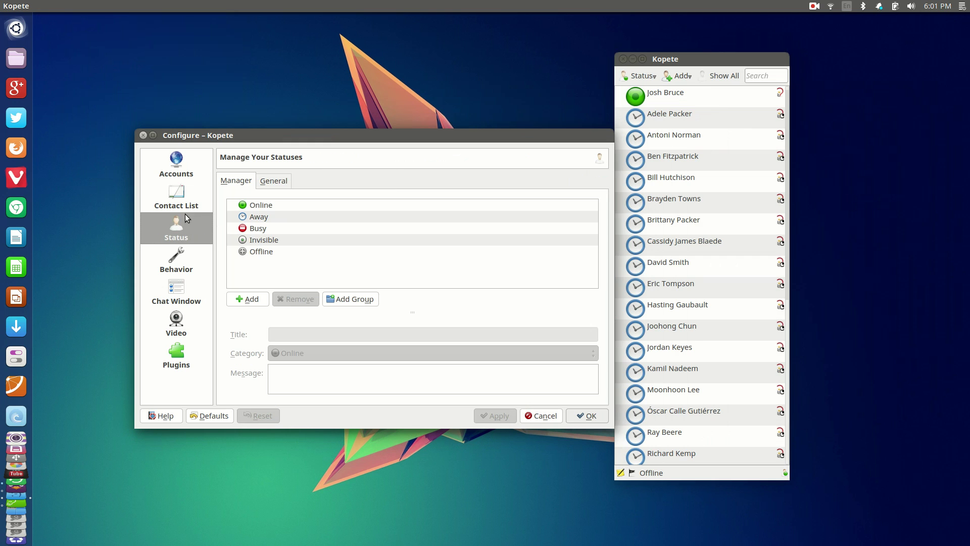
left_click(182, 254)
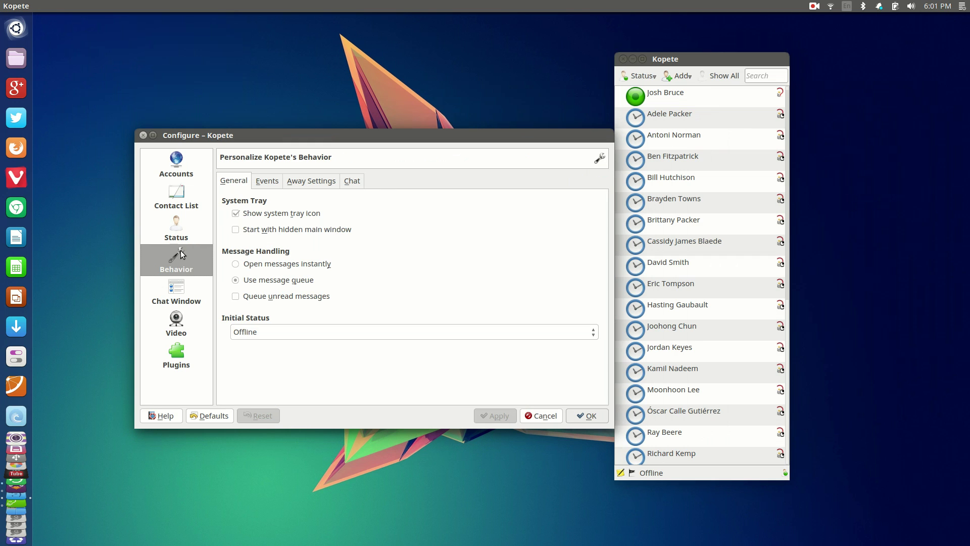
left_click(180, 301)
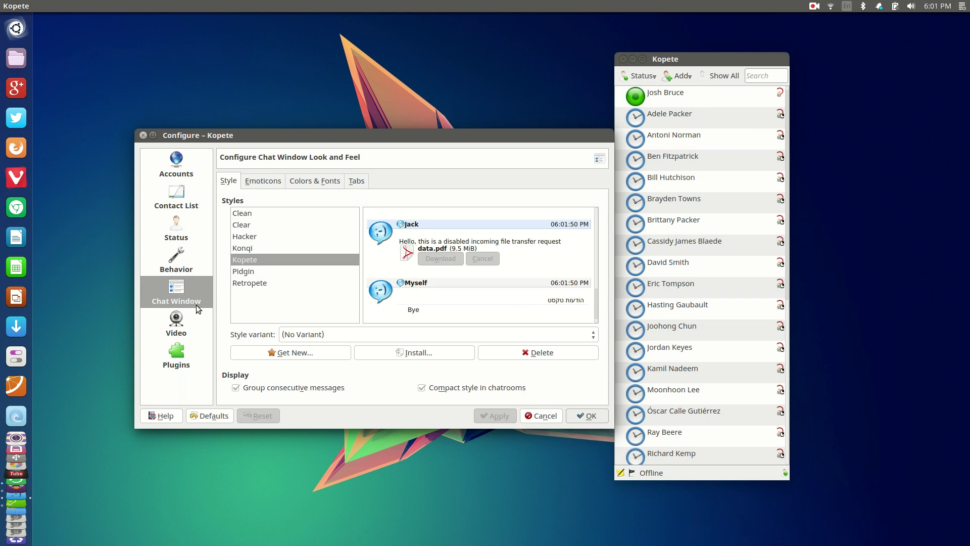
Step: Preview the Clear, Hacker, Konqi, Kopete, Pidgin and Retropete chat window styles, and discard the changes
left_click(246, 225)
left_click(247, 237)
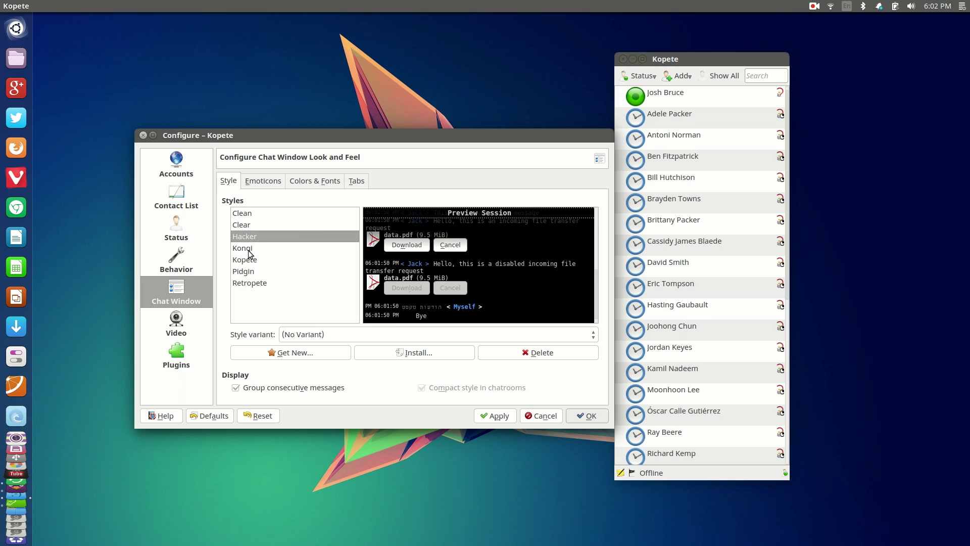
left_click(246, 247)
left_click(247, 260)
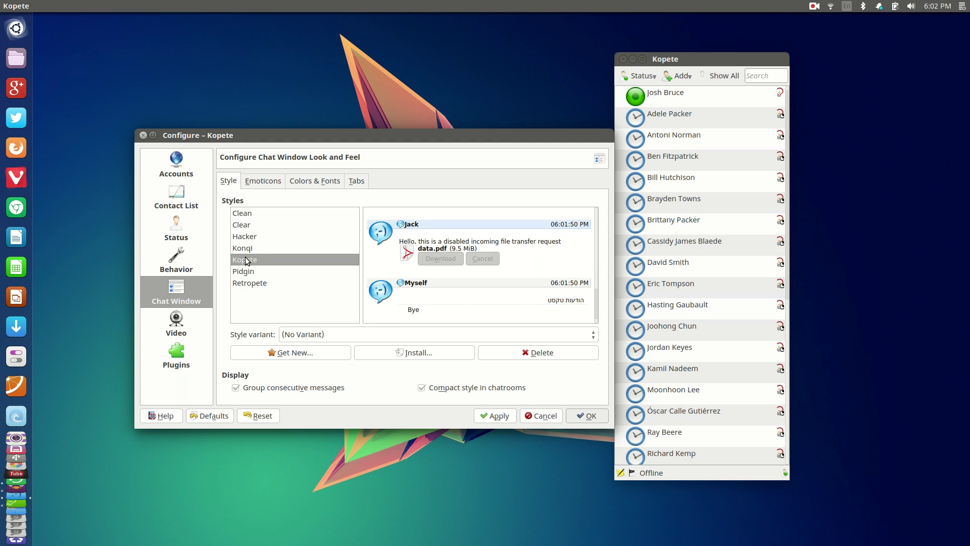
left_click(249, 272)
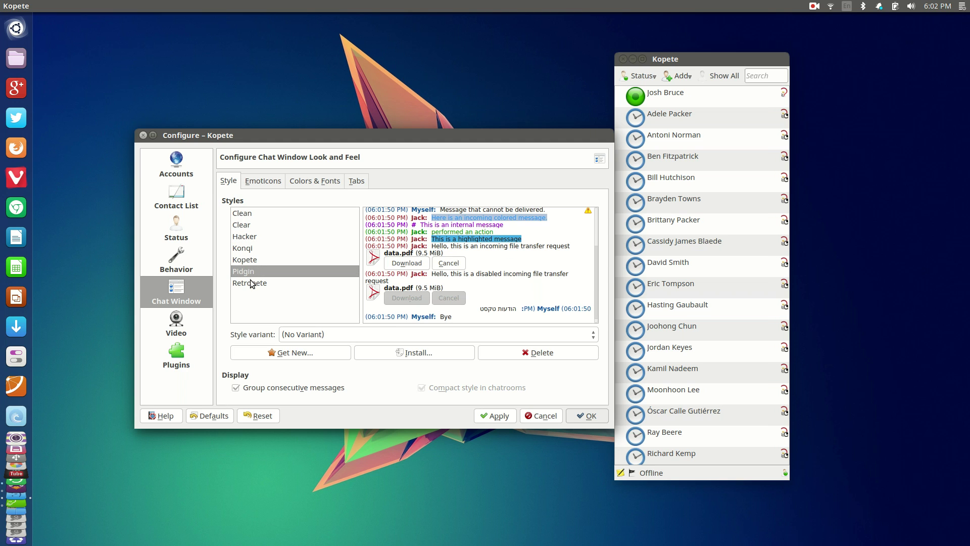
left_click(244, 282)
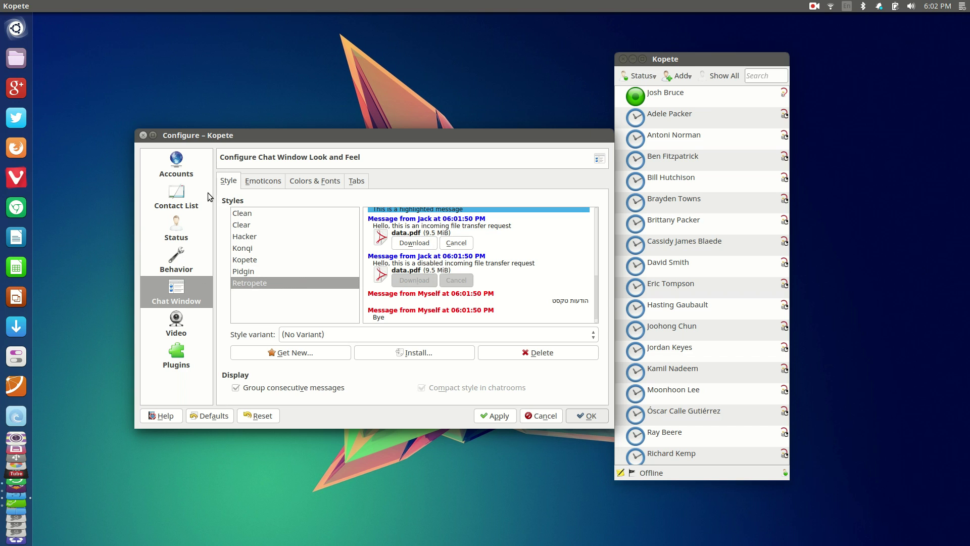
left_click(185, 171)
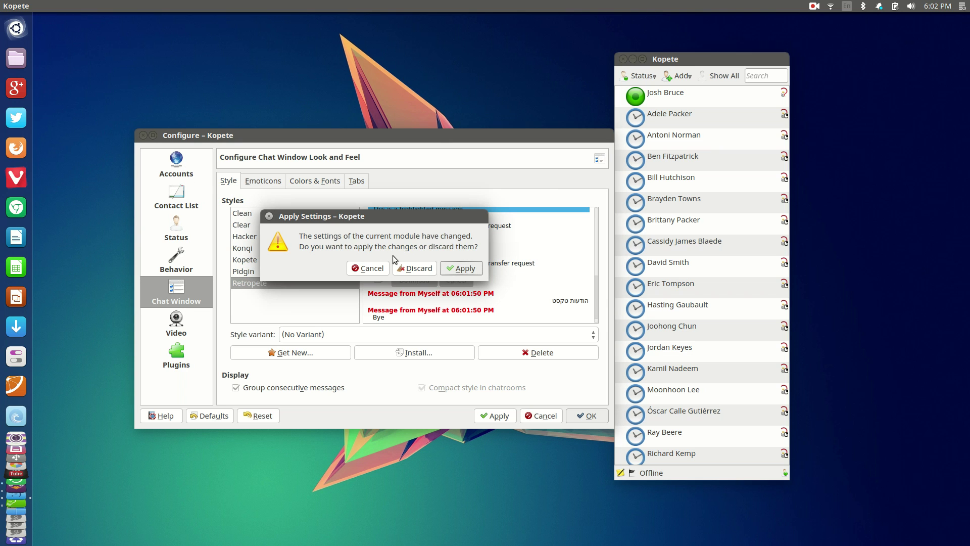
left_click(411, 267)
Step: Open Kopete's new account wizard, look through the full list of messaging services, and cancel the wizard
left_click(540, 193)
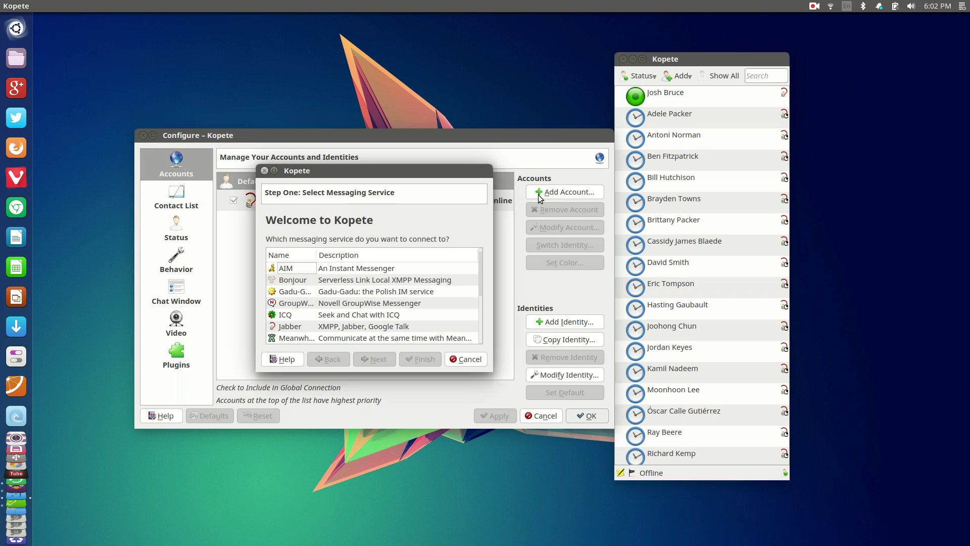
scroll(357, 313, "down", 3)
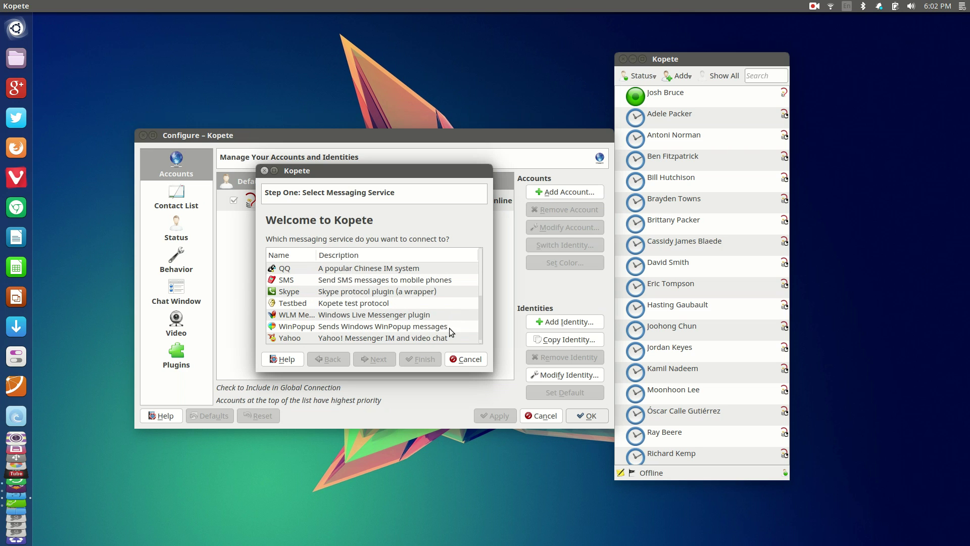
left_click(468, 360)
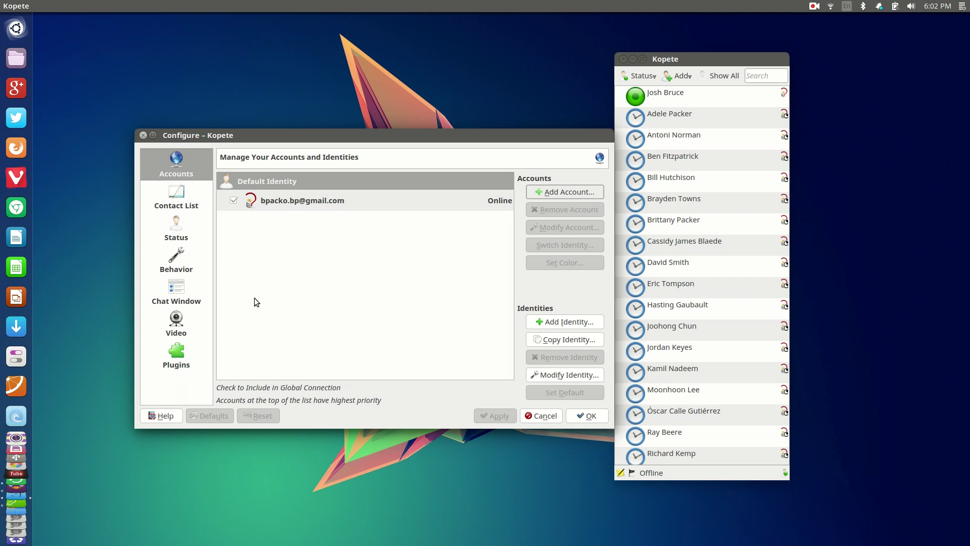
Step: Review the plugins available in Kopete's configuration, from Auto Replace to Web Presence
left_click(184, 351)
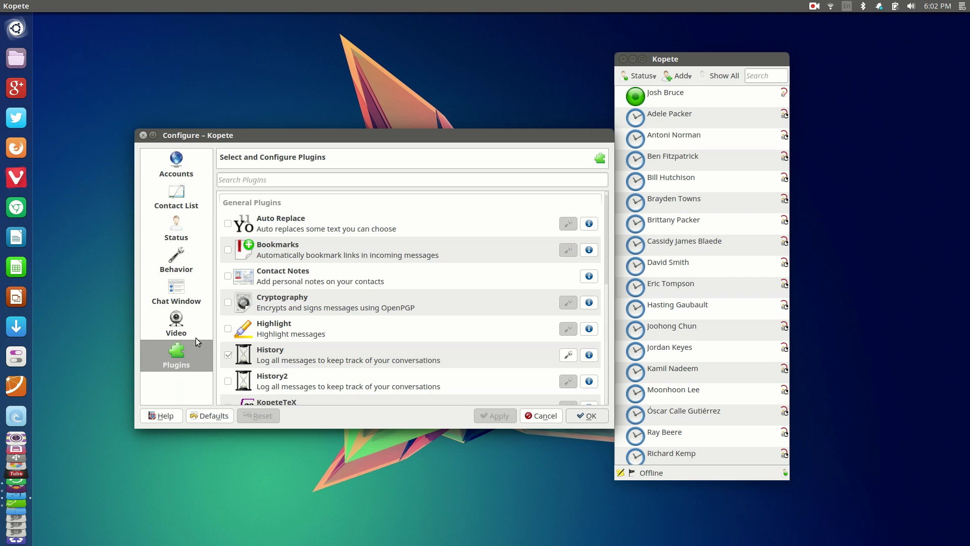
scroll(332, 268, "down", 3)
scroll(332, 271, "down", 2)
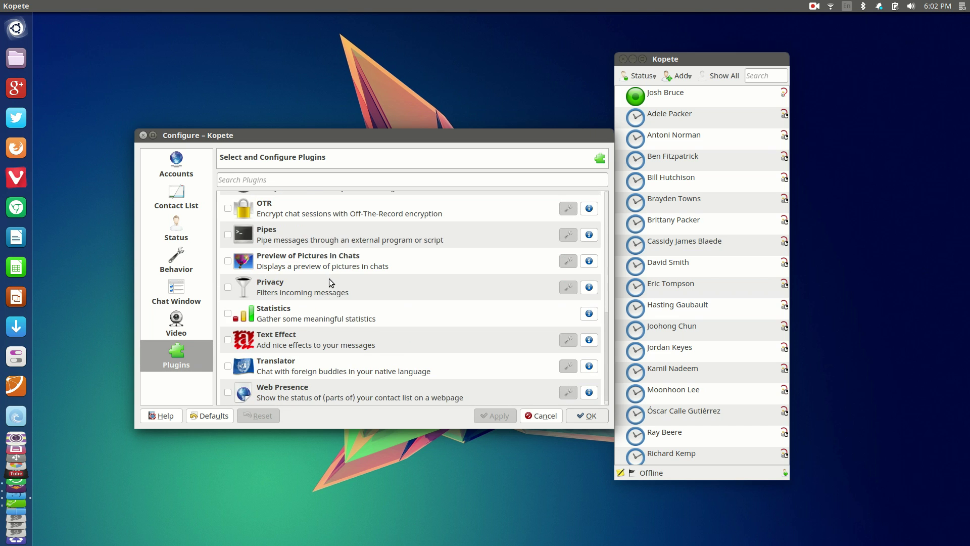
scroll(329, 278, "up", 5)
scroll(331, 283, "down", 5)
scroll(315, 313, "up", 5)
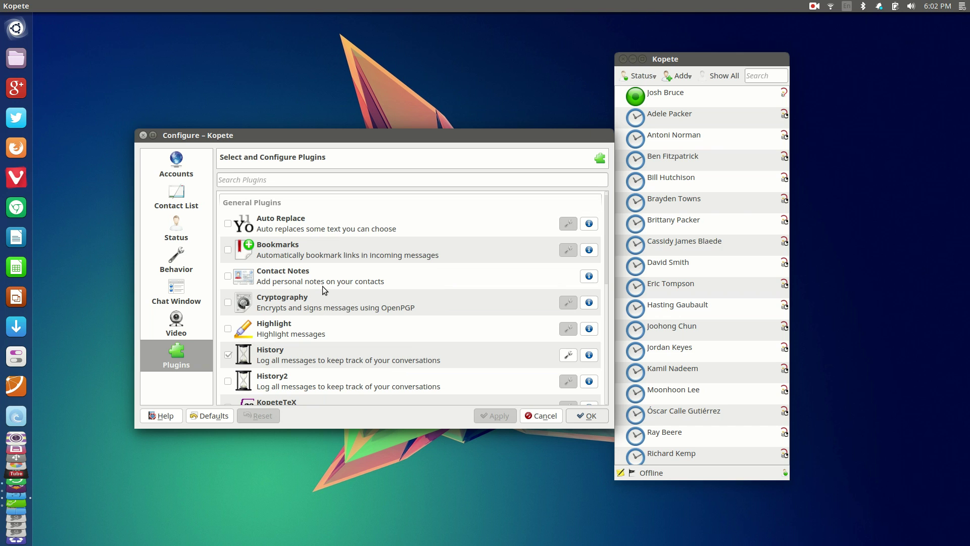
scroll(323, 286, "down", 5)
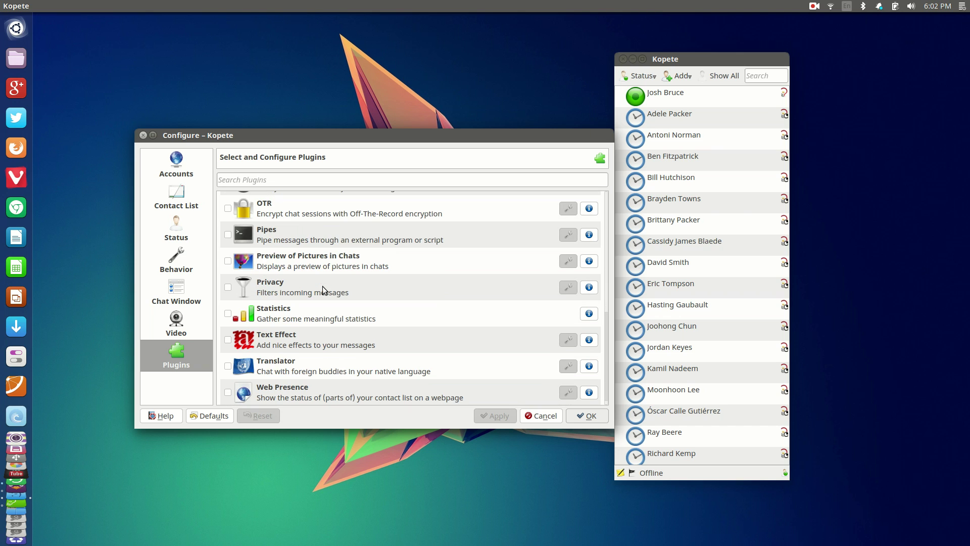
scroll(323, 286, "up", 5)
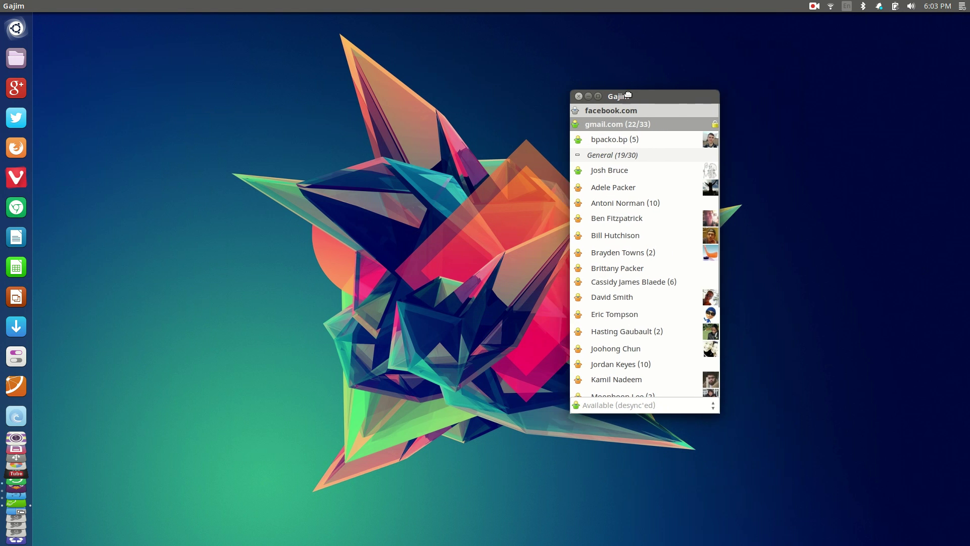
Step: Lengthen the Gajim contact list window to show more contacts and move it to the side of the desktop
left_click_drag(630, 96, 514, 61)
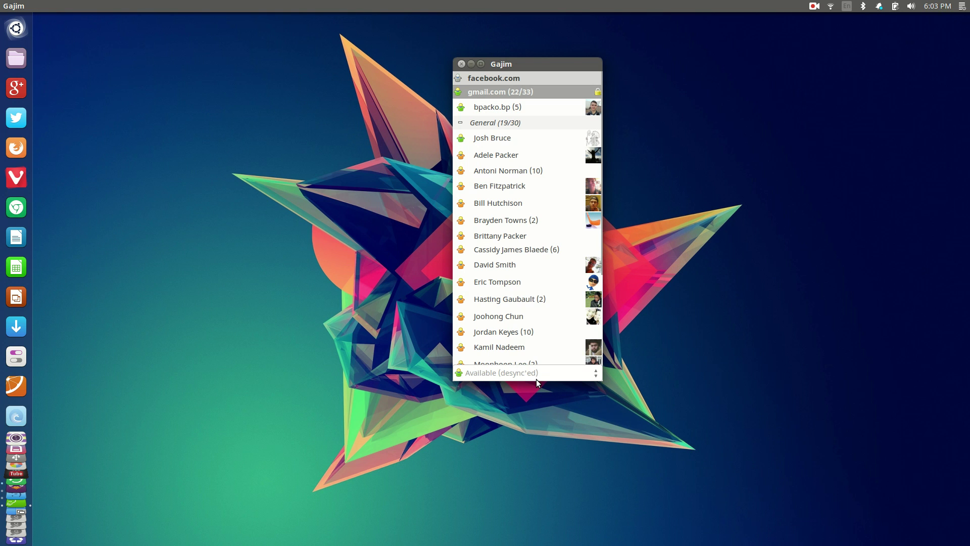
left_click_drag(536, 380, 541, 464)
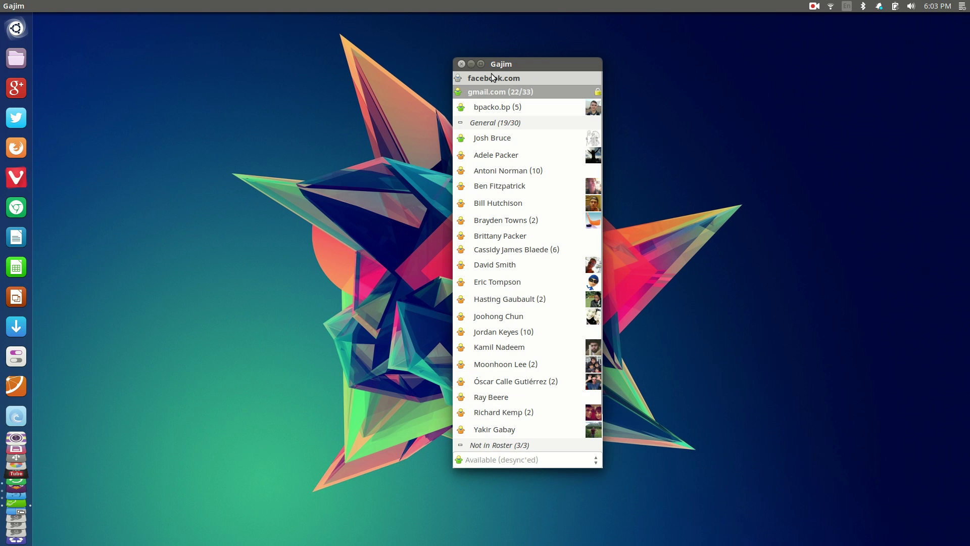
left_click_drag(498, 63, 745, 48)
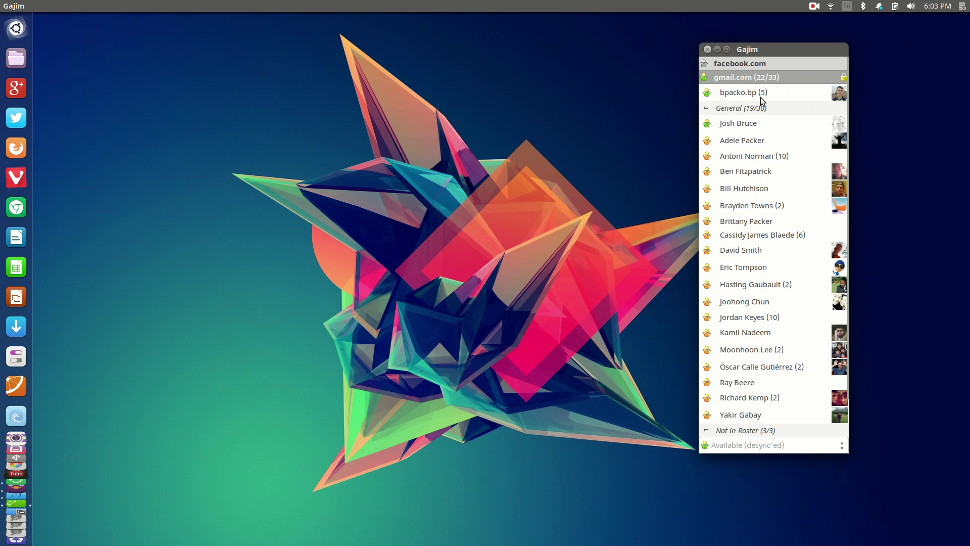
Step: Open a Gajim chat with the second contact in the General group, reshape and reposition its window for inspection, and close it
double_click(749, 144)
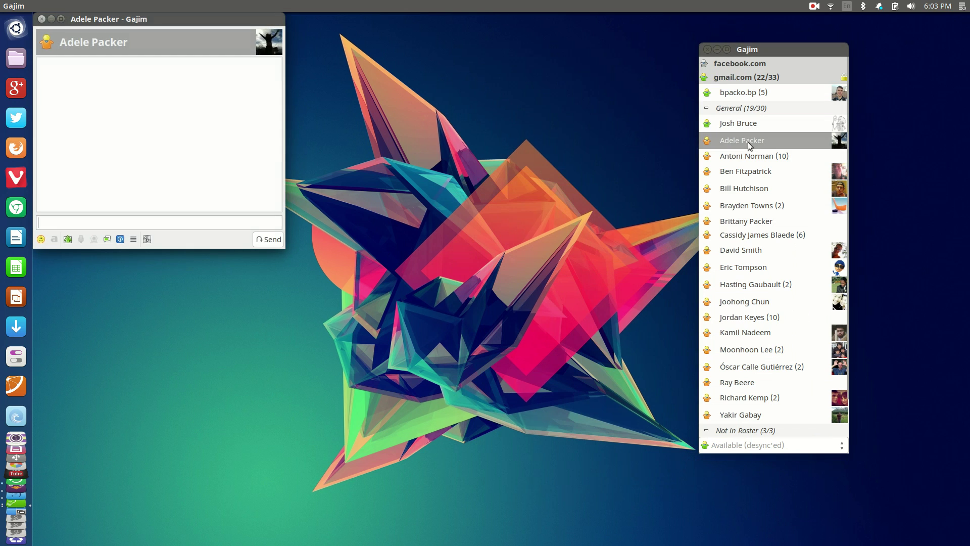
left_click_drag(123, 23, 400, 163)
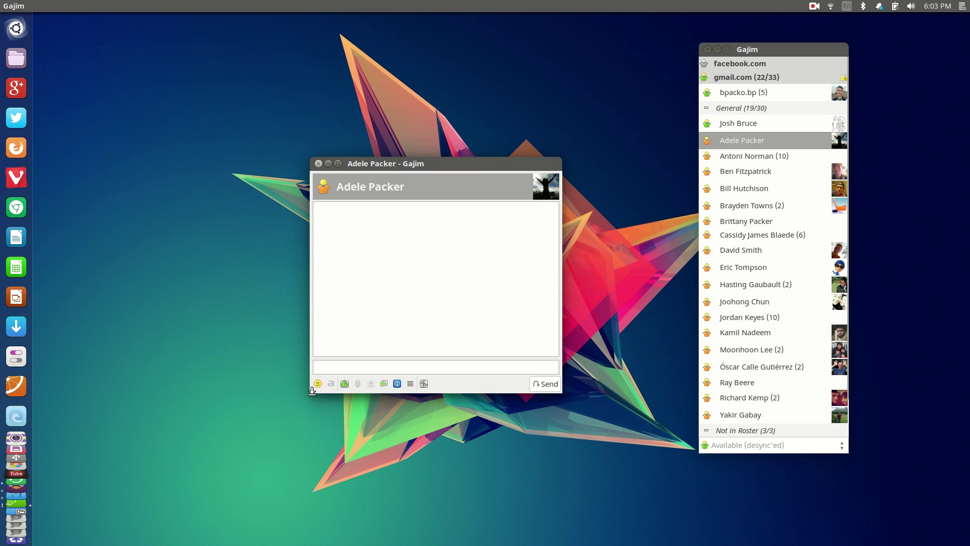
left_click_drag(312, 390, 366, 406)
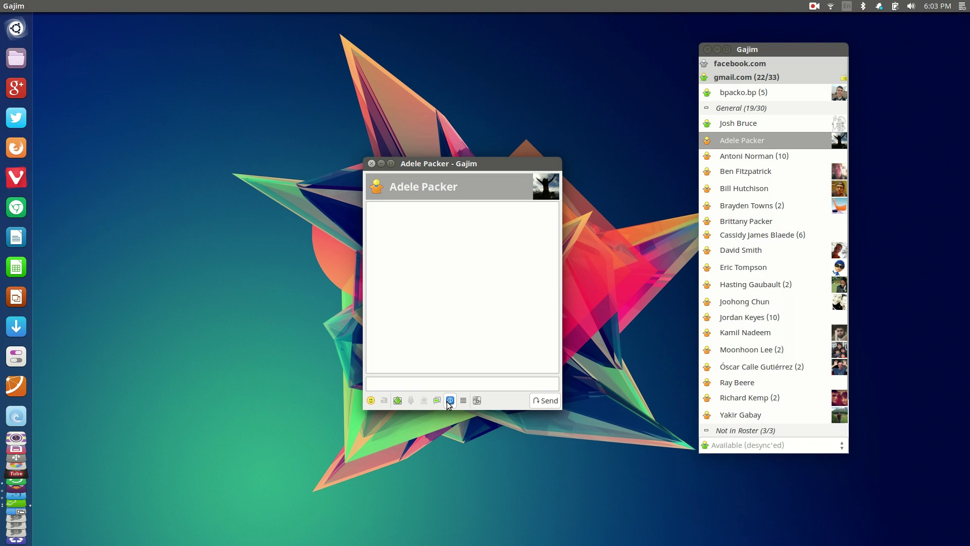
left_click_drag(419, 164, 511, 121)
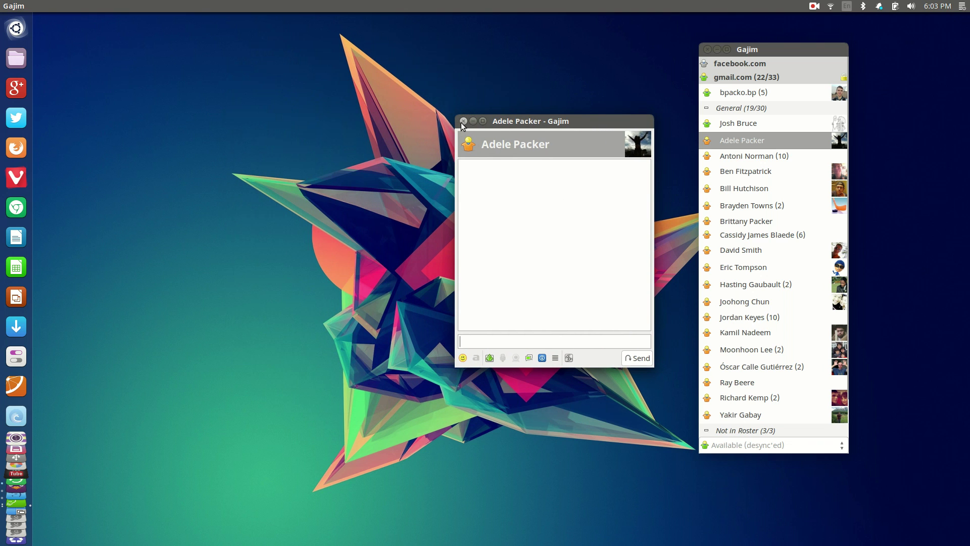
left_click(463, 121)
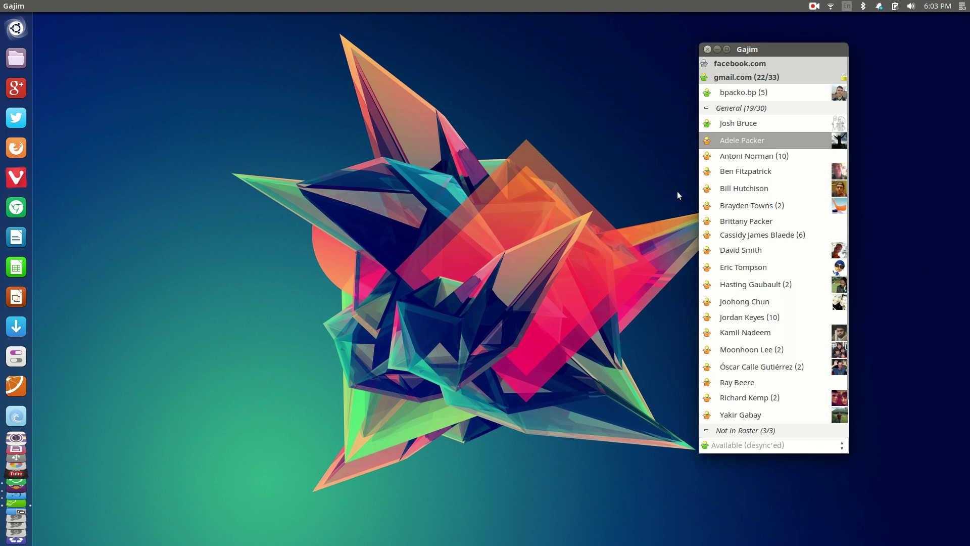
Step: Look through the Gajim contact list and move its window closer to the edge of the desktop
scroll(795, 233, "down", 2)
scroll(794, 233, "up", 2)
left_click_drag(757, 51, 815, 31)
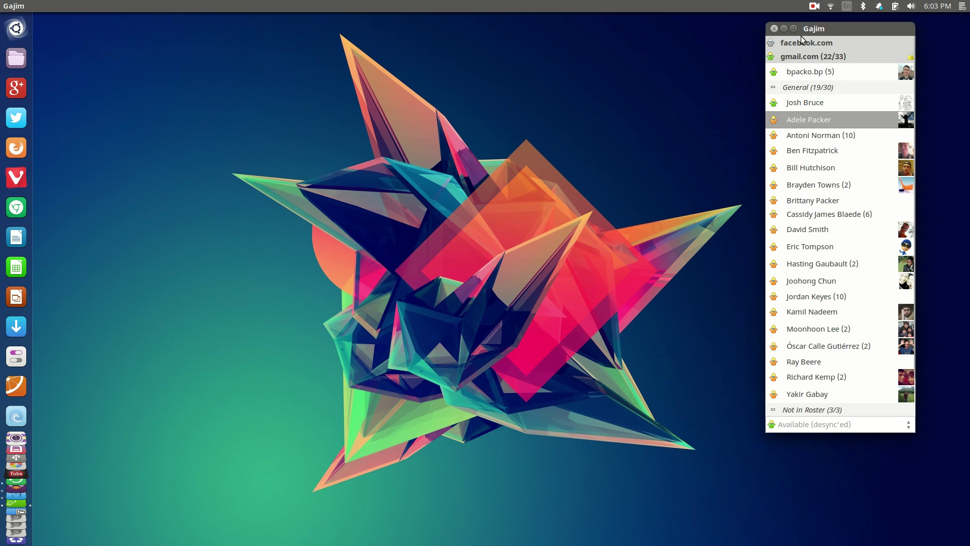
mouse_move(802, 35)
left_click_drag(868, 24, 859, 30)
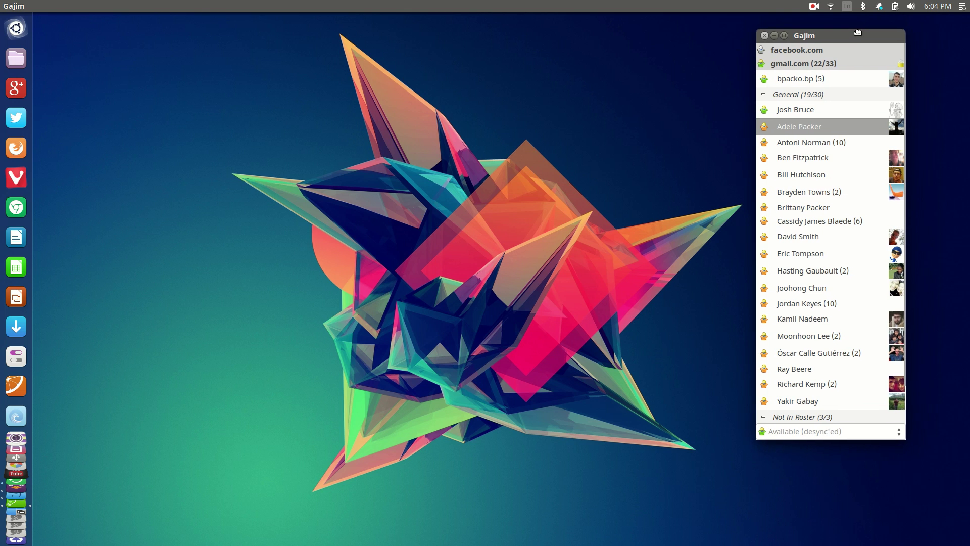
Step: Look through Gajim's action, view and help commands, and move the contact list toward the middle of the desktop
left_click(59, 6)
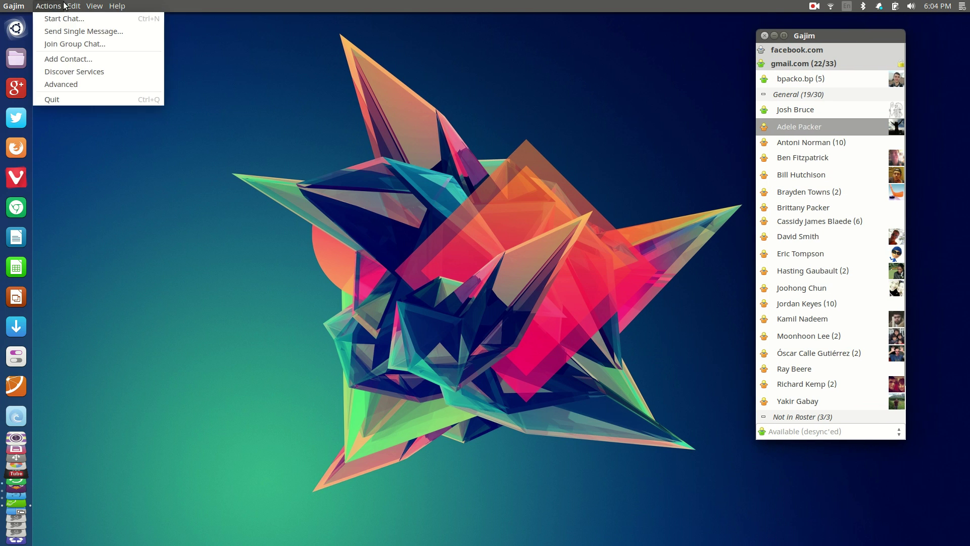
mouse_move(75, 6)
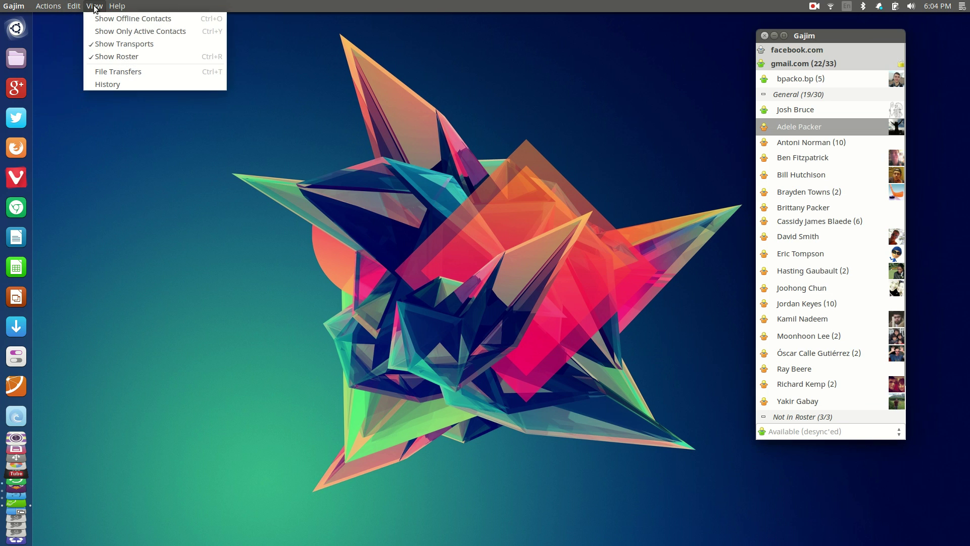
mouse_move(115, 6)
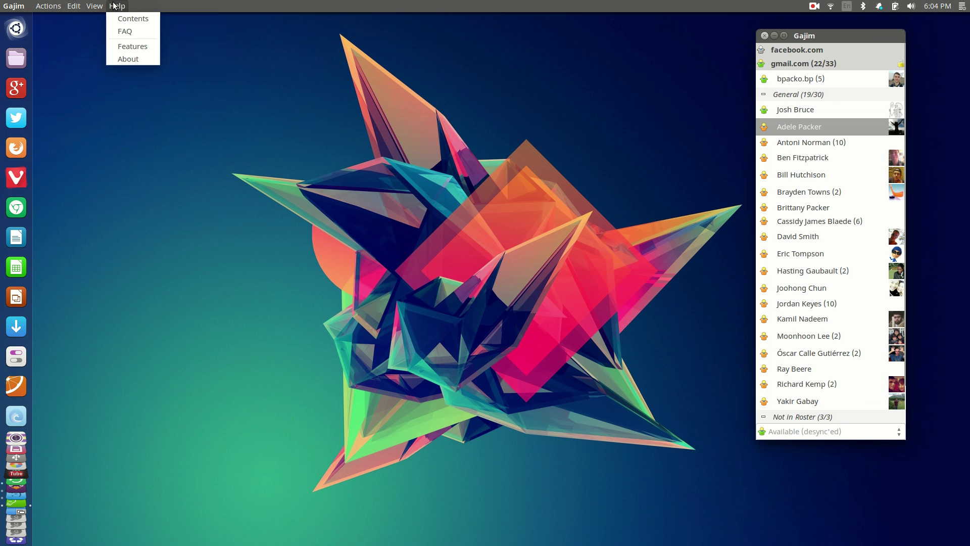
left_click(73, 6)
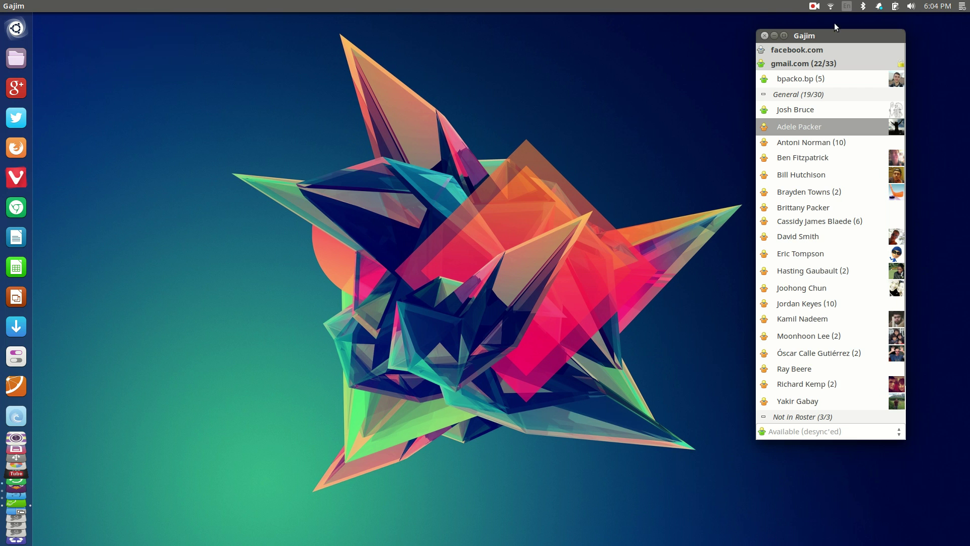
left_click_drag(823, 38, 742, 79)
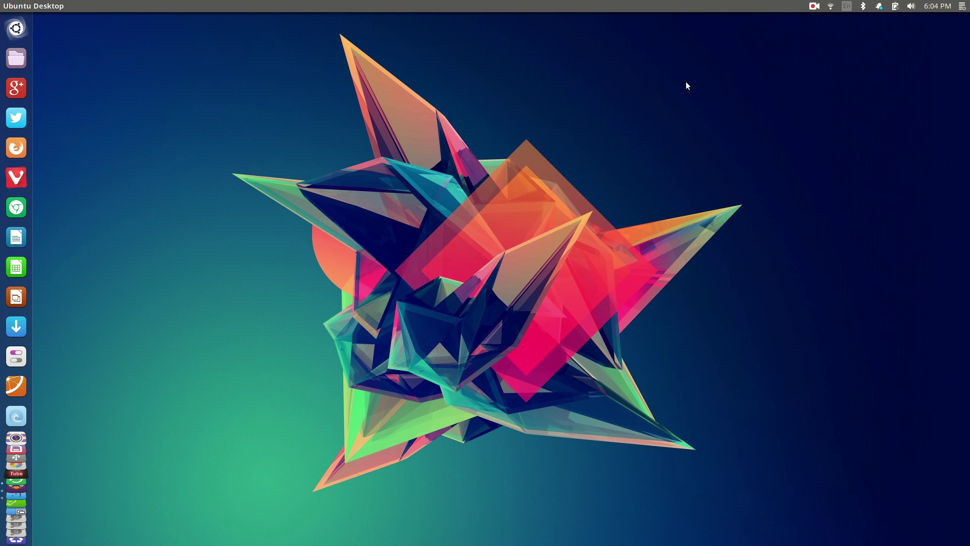
Step: Switch to the workspace containing Pidgin and move the Buddy List closer to the launcher
key("ctrl+alt+Up")
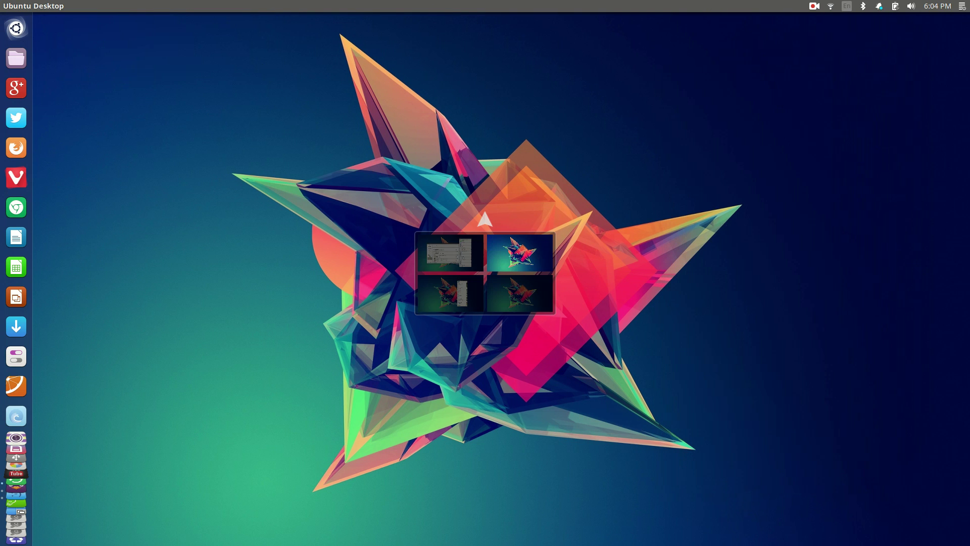
key("ctrl+alt+Left")
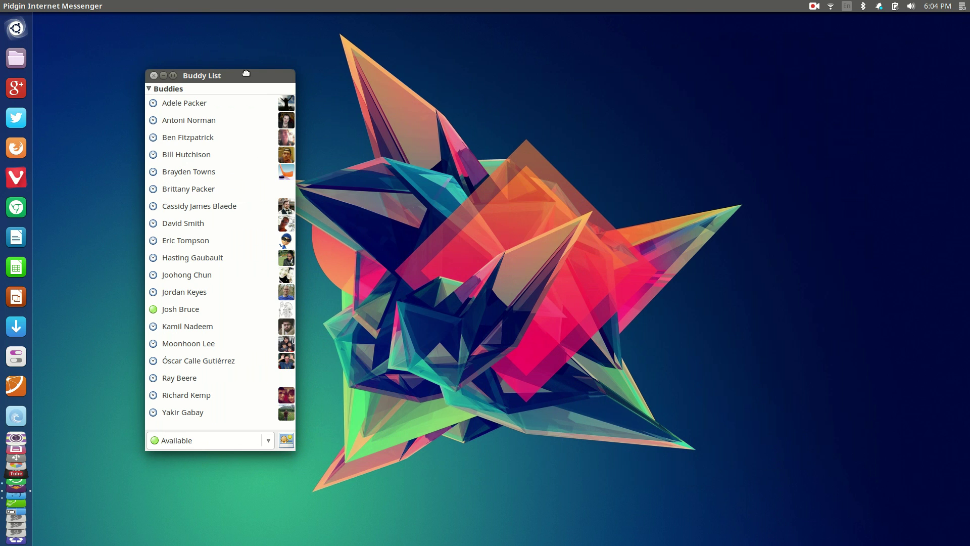
left_click_drag(247, 72, 216, 69)
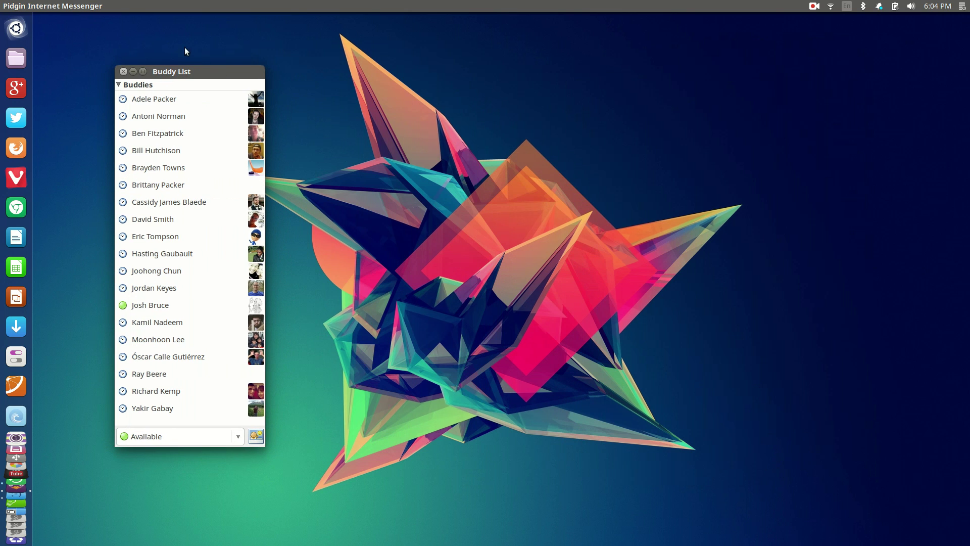
Step: Look through Pidgin's commands for managing buddies and accounts
left_click(74, 6)
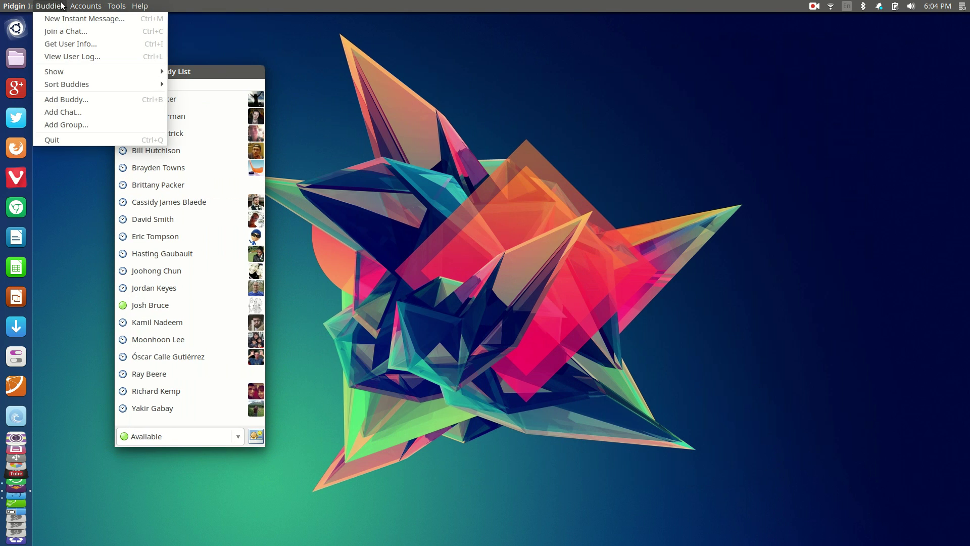
left_click(62, 6)
left_click(64, 7)
mouse_move(72, 6)
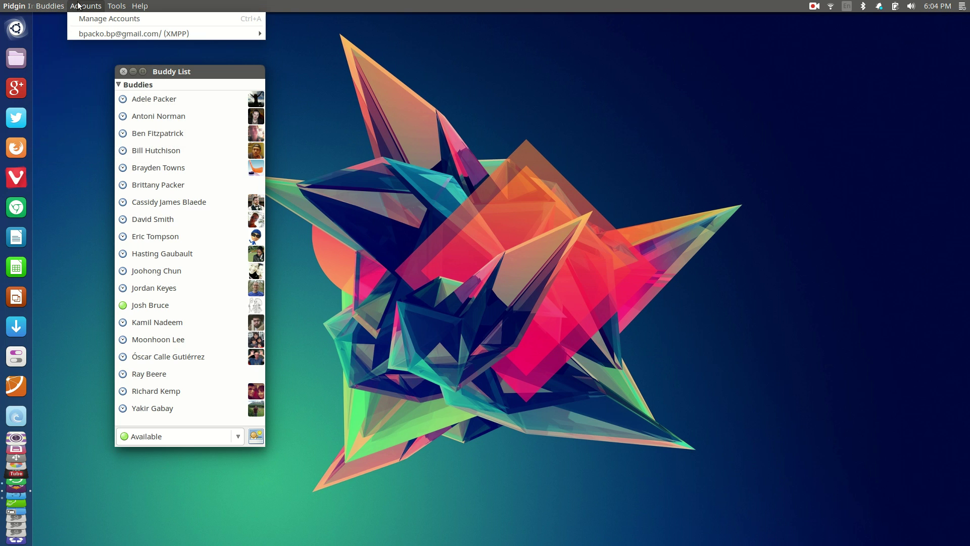
left_click(77, 6)
Step: Open Pidgin's Preferences and review the Interface, Browser, Conversations, Logging, Sounds, Status / Idle and Themes settings
left_click(110, 7)
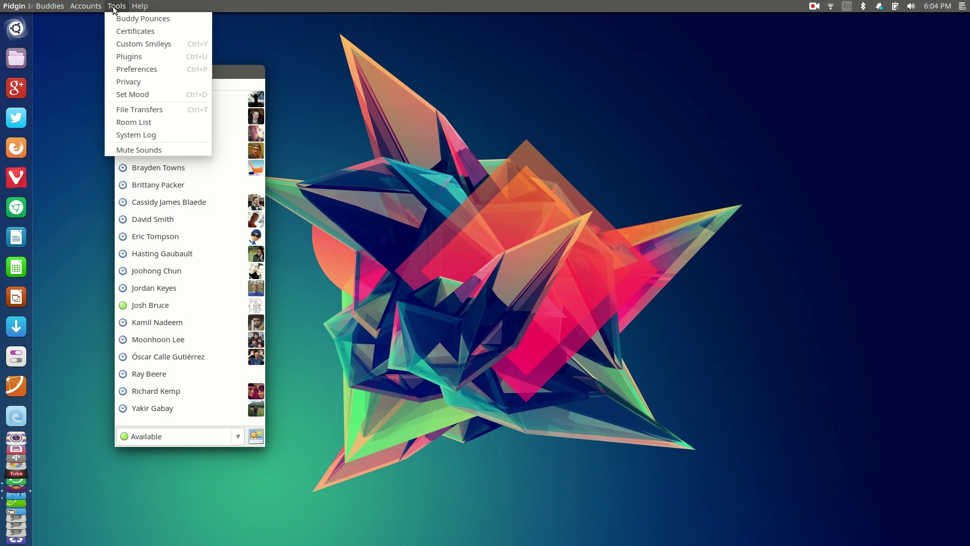
left_click(117, 69)
left_click(343, 181)
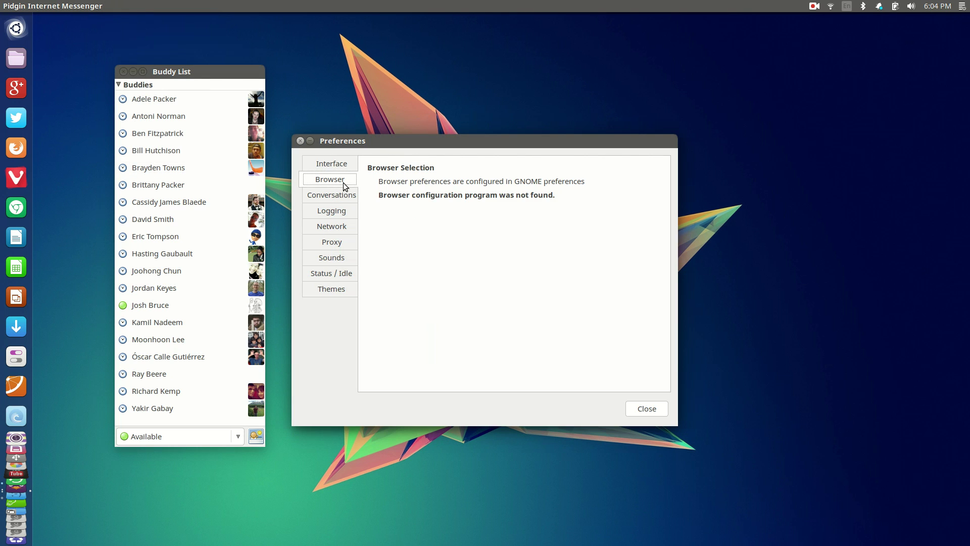
left_click(330, 169)
left_click(342, 196)
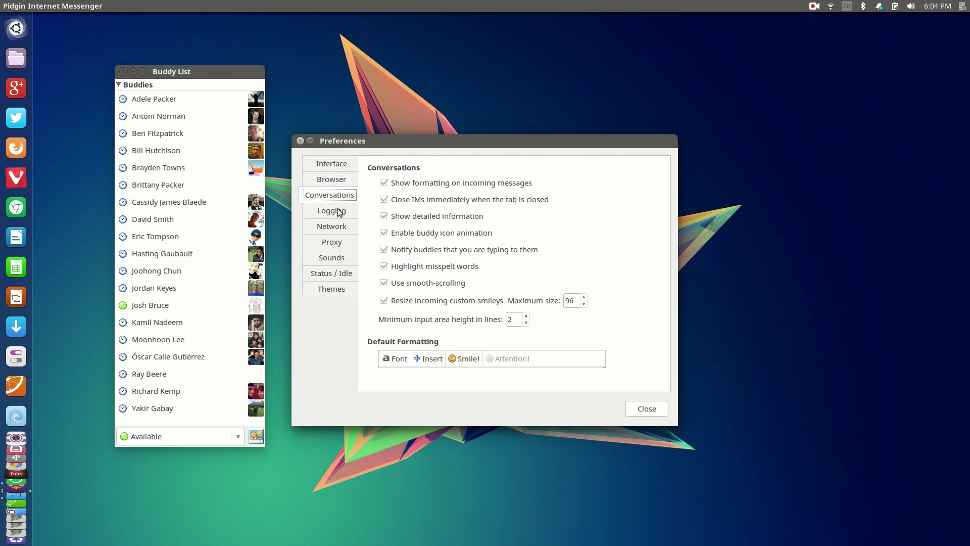
left_click(339, 212)
left_click(339, 259)
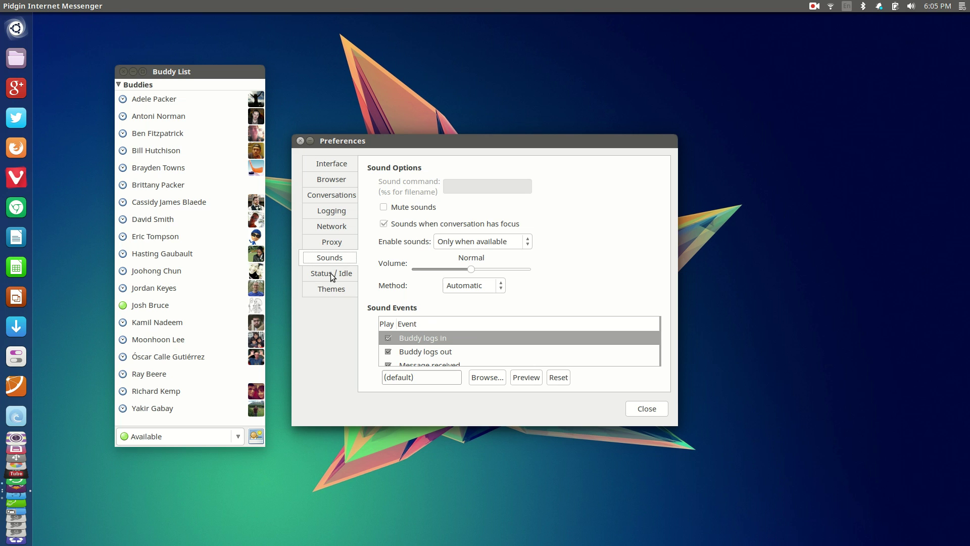
left_click(333, 275)
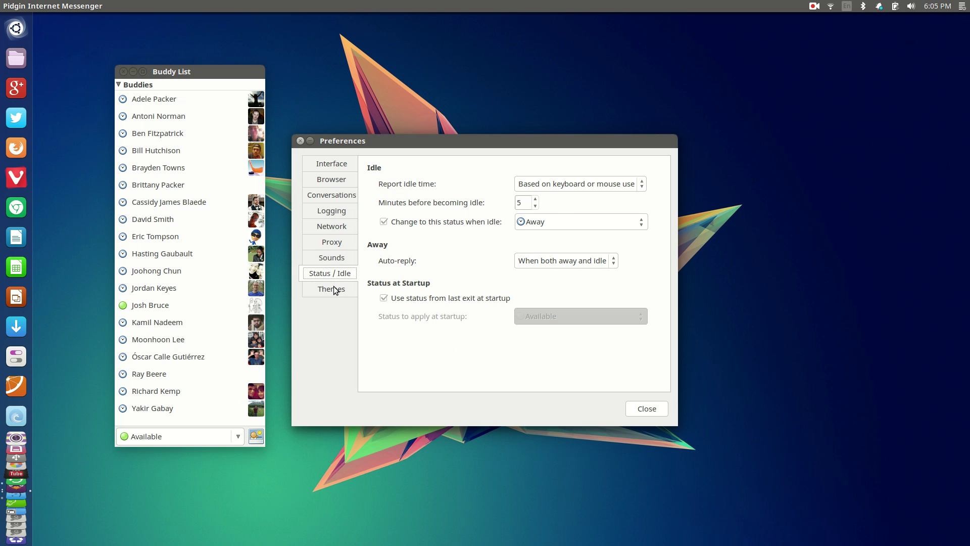
left_click(334, 288)
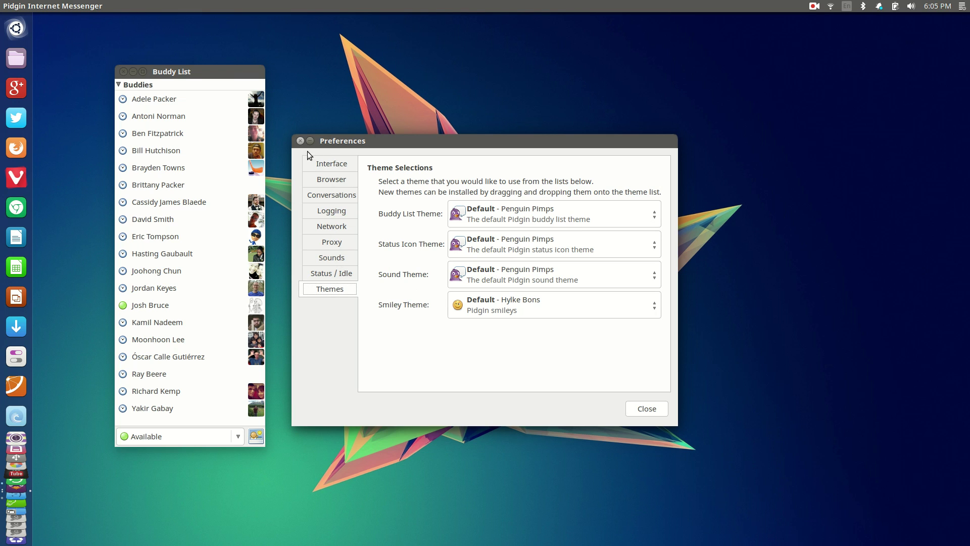
Step: Move the Preferences dialog slightly higher and revisit the Interface, Browser, Conversations and Logging settings
left_click_drag(331, 144, 320, 114)
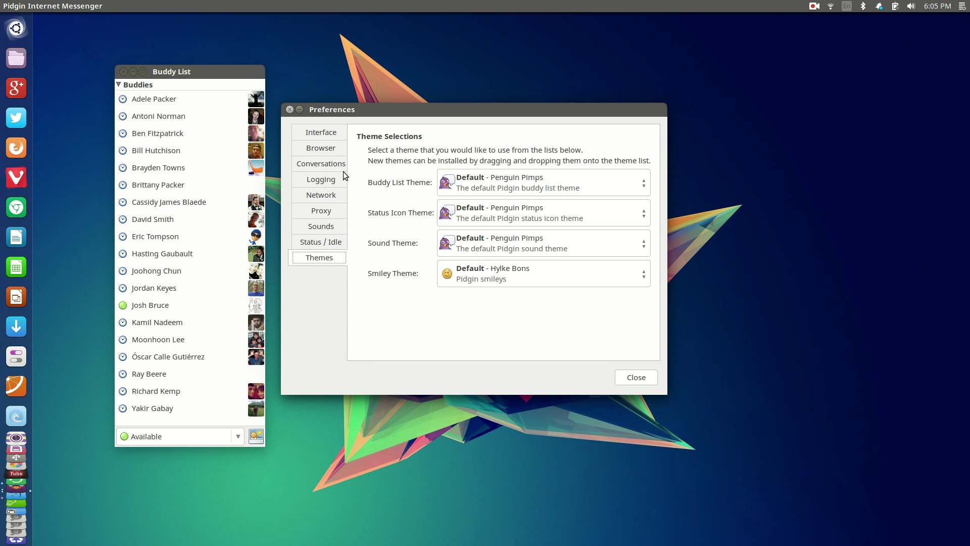
left_click(329, 136)
left_click(329, 148)
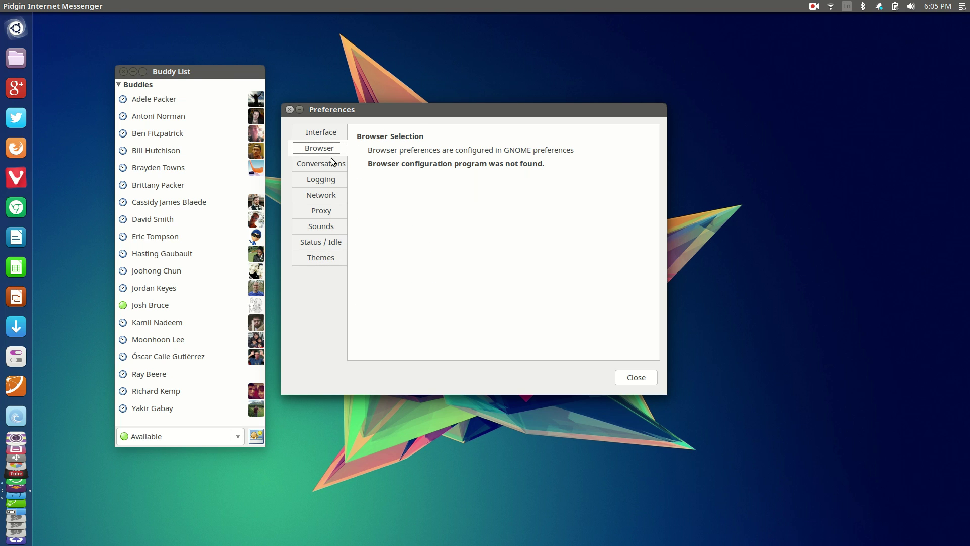
left_click(331, 164)
left_click(336, 180)
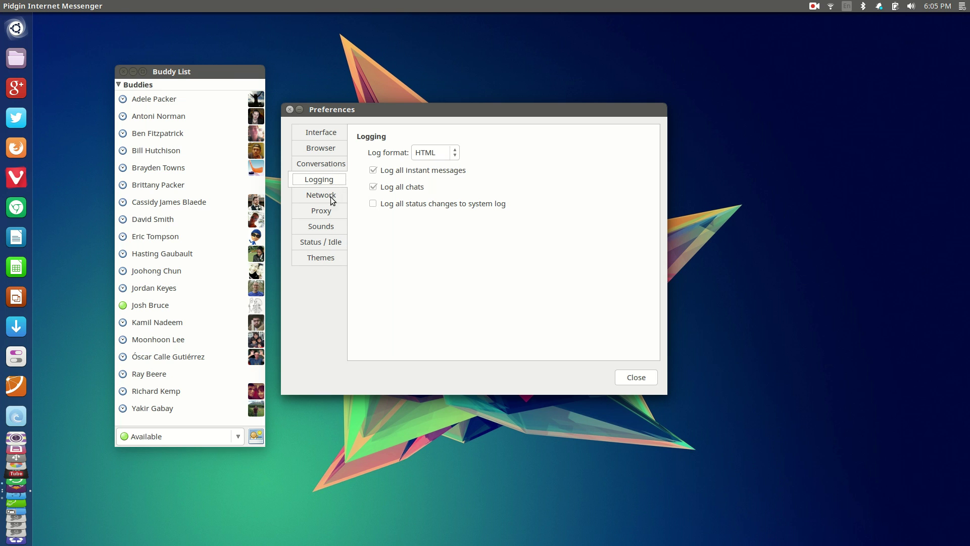